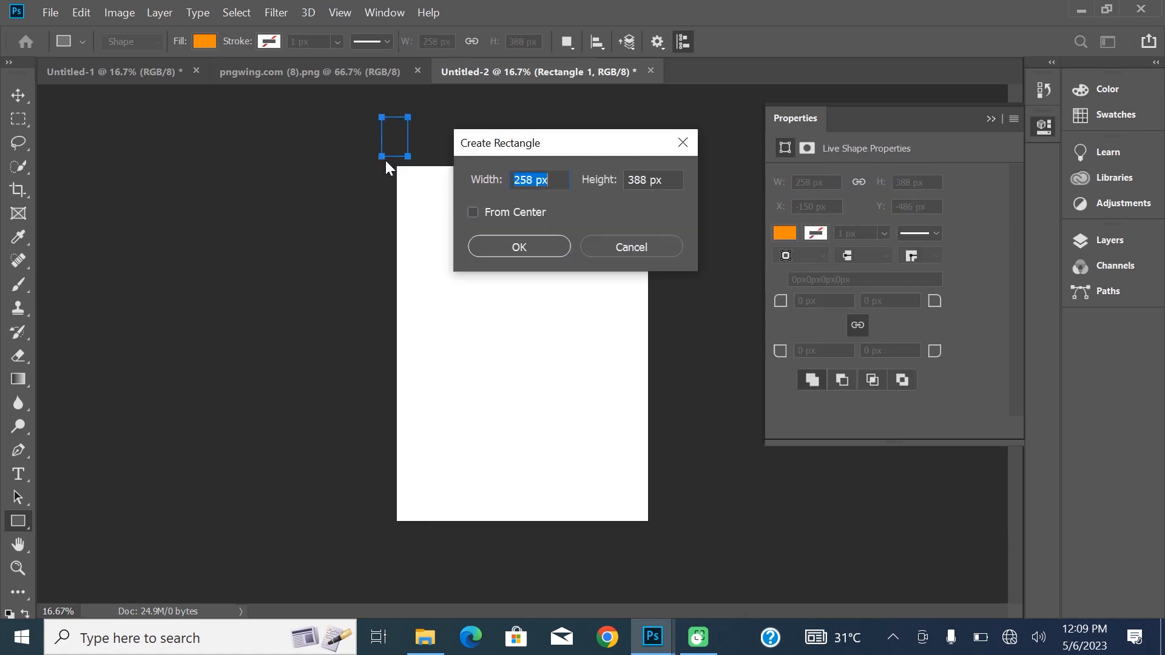
- Replace the stray small rectangle with one of about 2678 × 3643 px covering the whole page, filled light grey
key("ctrl+z")
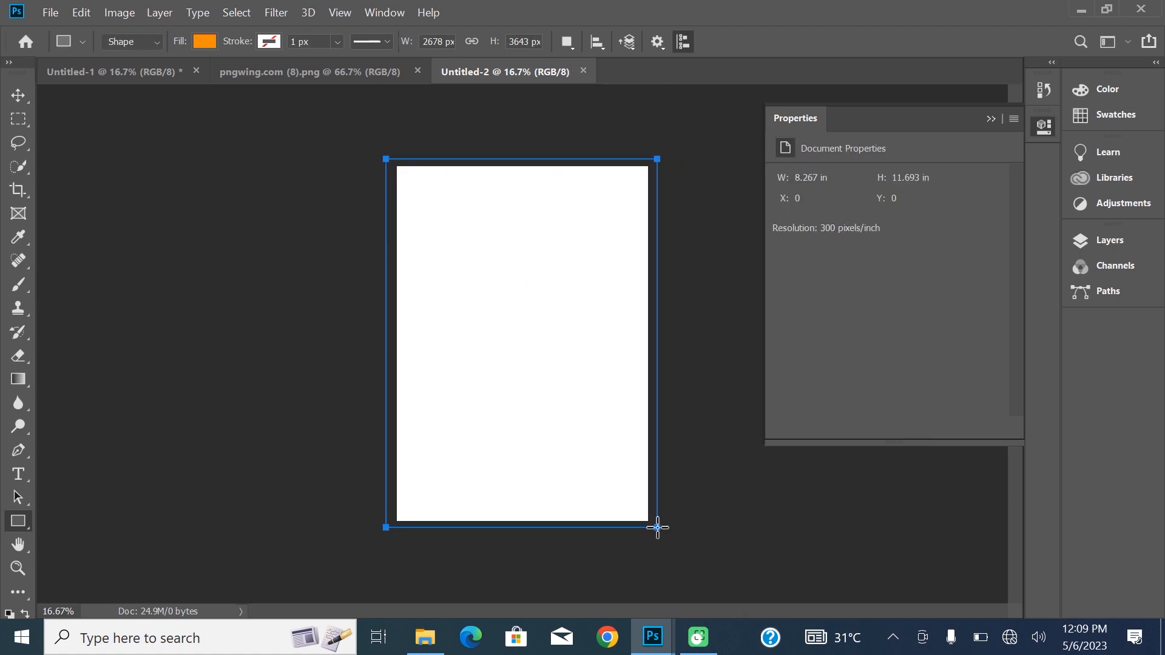
left_click(204, 41)
left_click(188, 135)
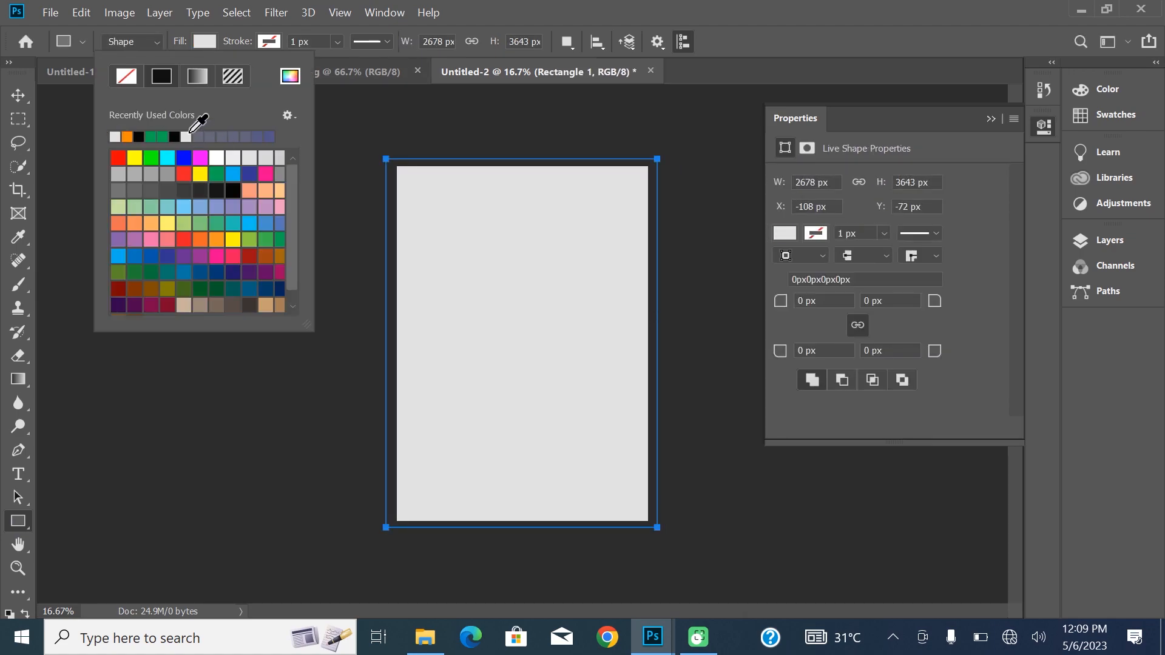
left_click(944, 113)
- Browse for images to open in the personal folder on New Volume (D:) and show its contents as thumbnails
key("ctrl+o")
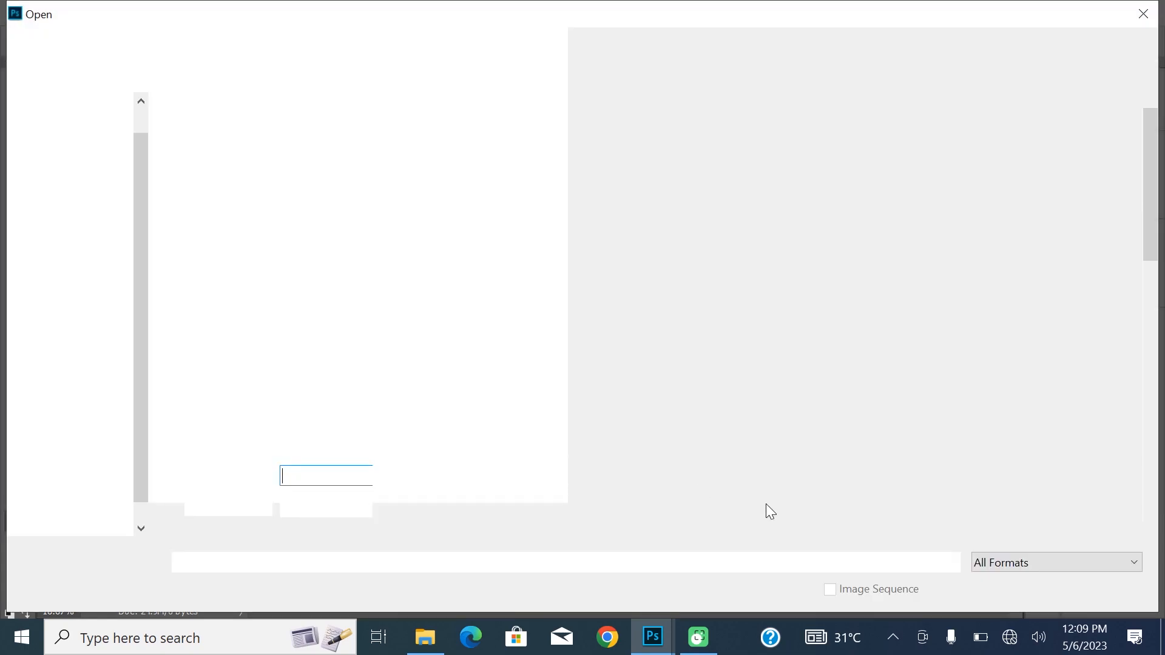
left_click(1100, 592)
key("ctrl+o")
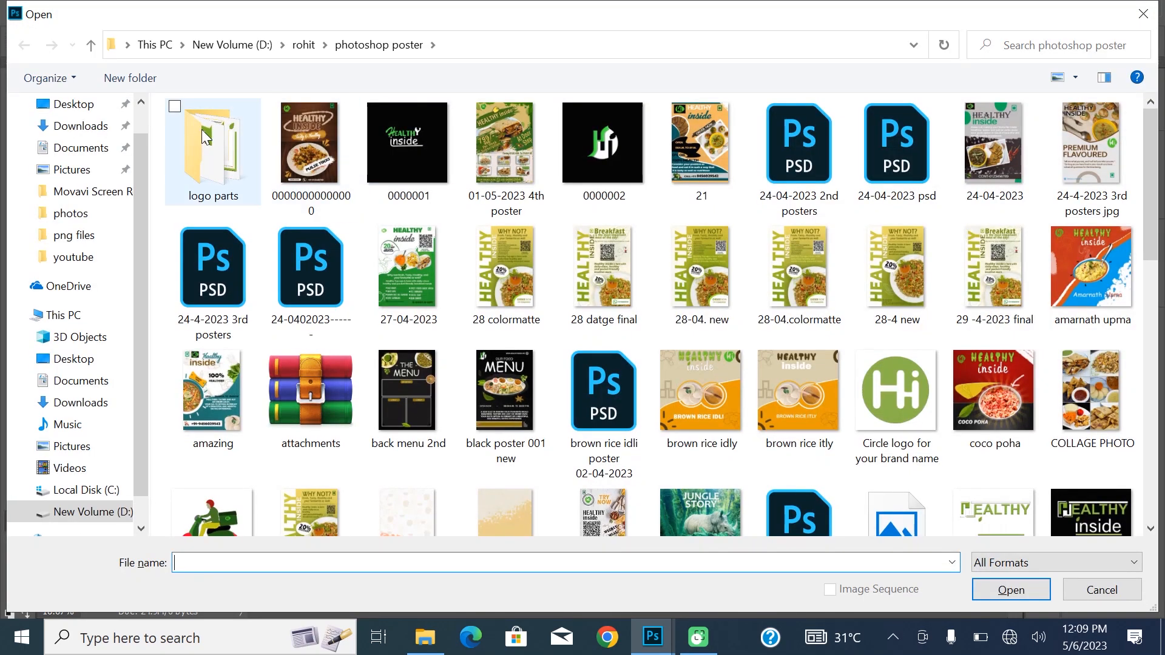
left_click(84, 511)
double_click(245, 165)
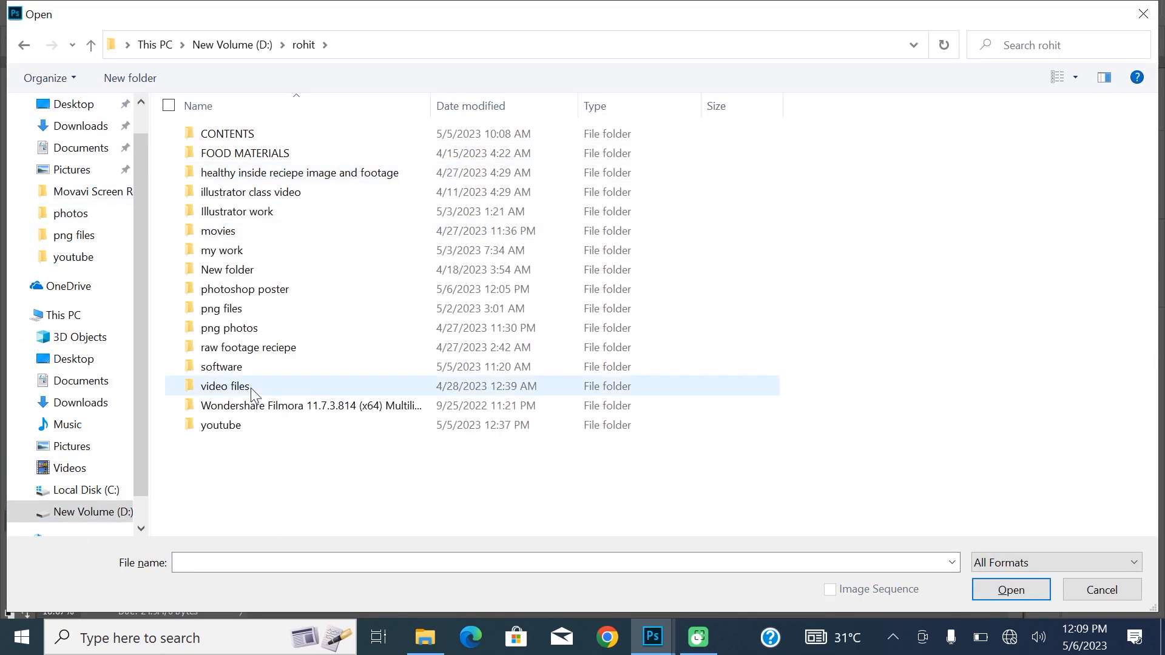
double_click(267, 328)
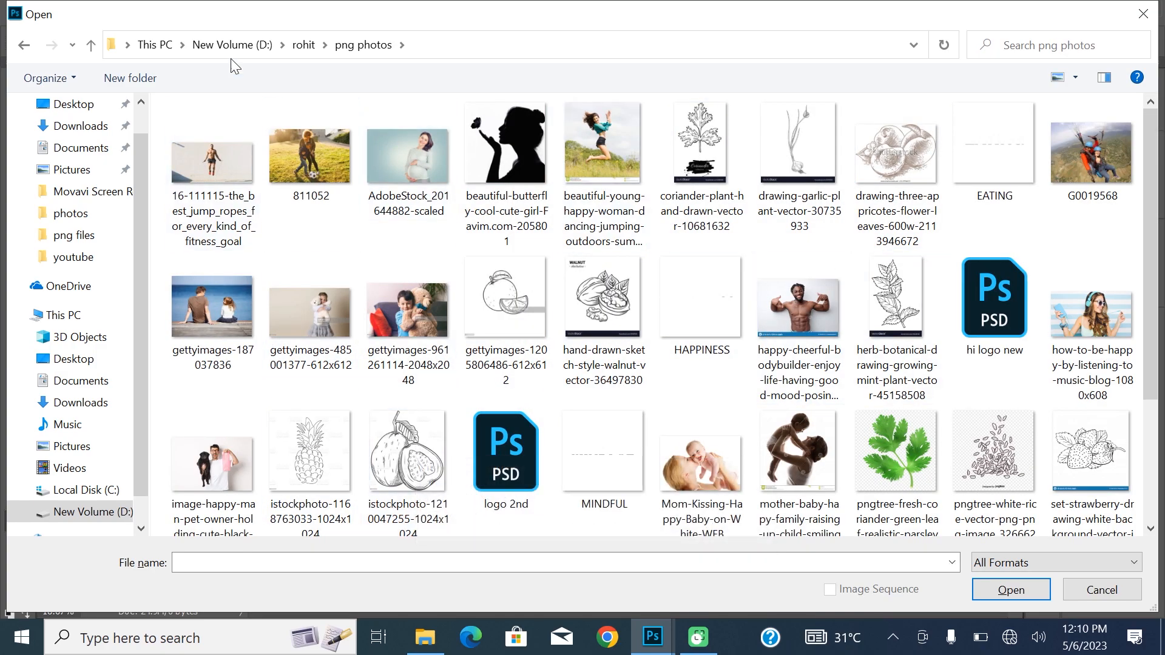
left_click(303, 45)
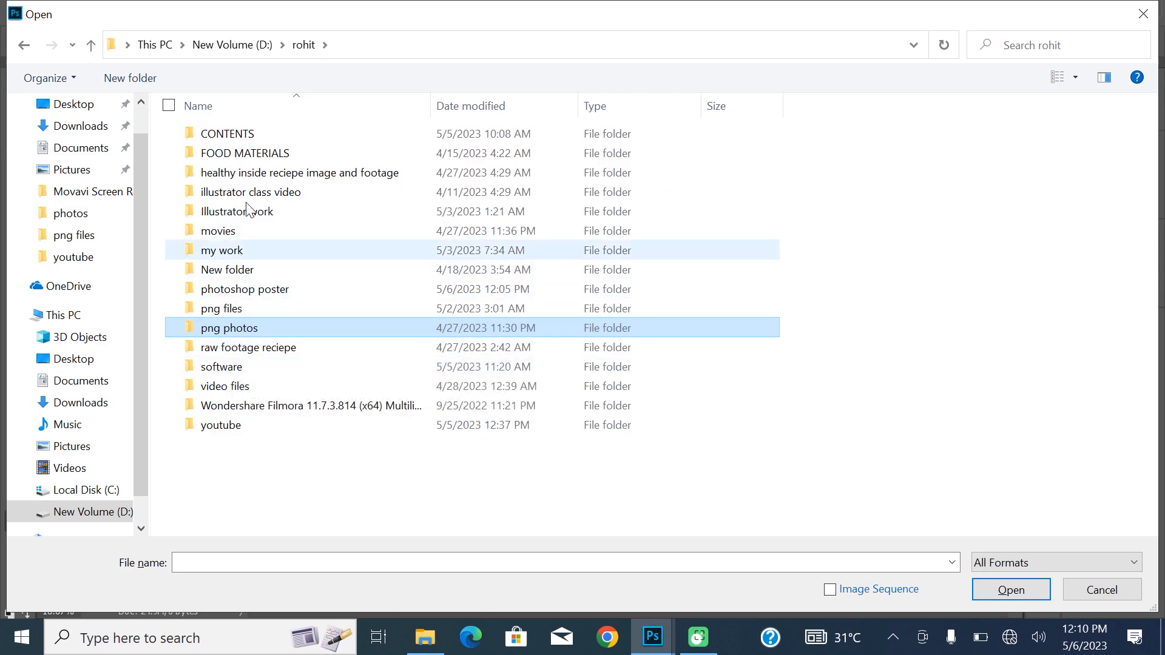
left_click(1075, 77)
left_click(1089, 49)
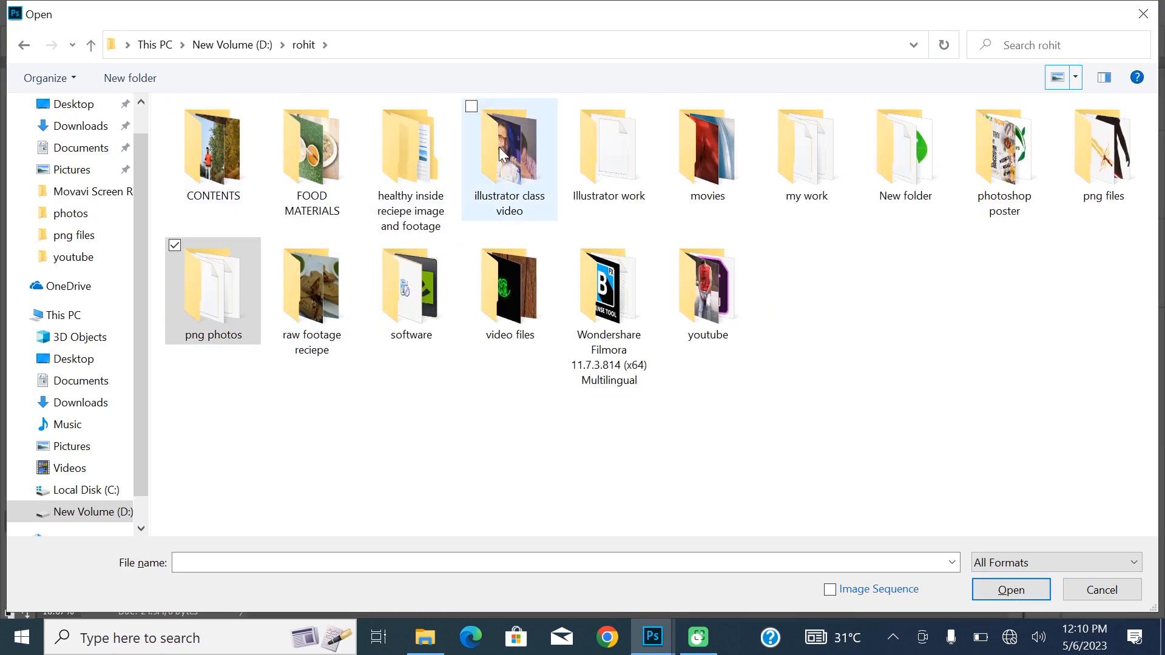
- Open the background-removed pineapple, garlic plant and guava line drawings from New folder
double_click(907, 147)
left_click(604, 452)
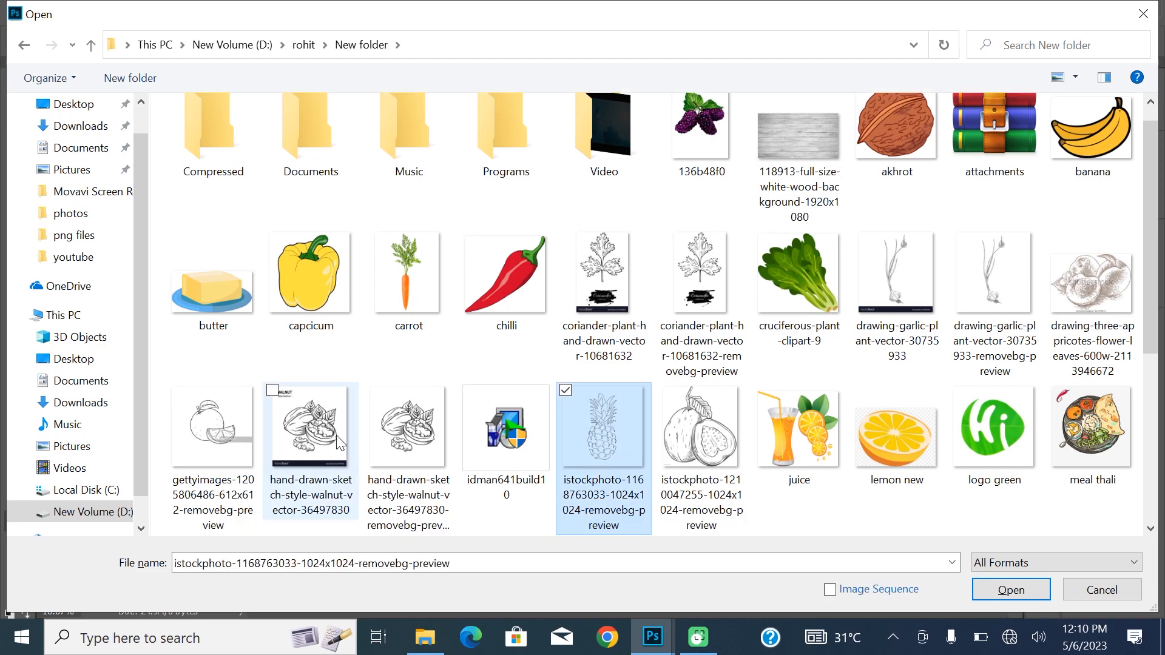
left_click(996, 281, "ctrl")
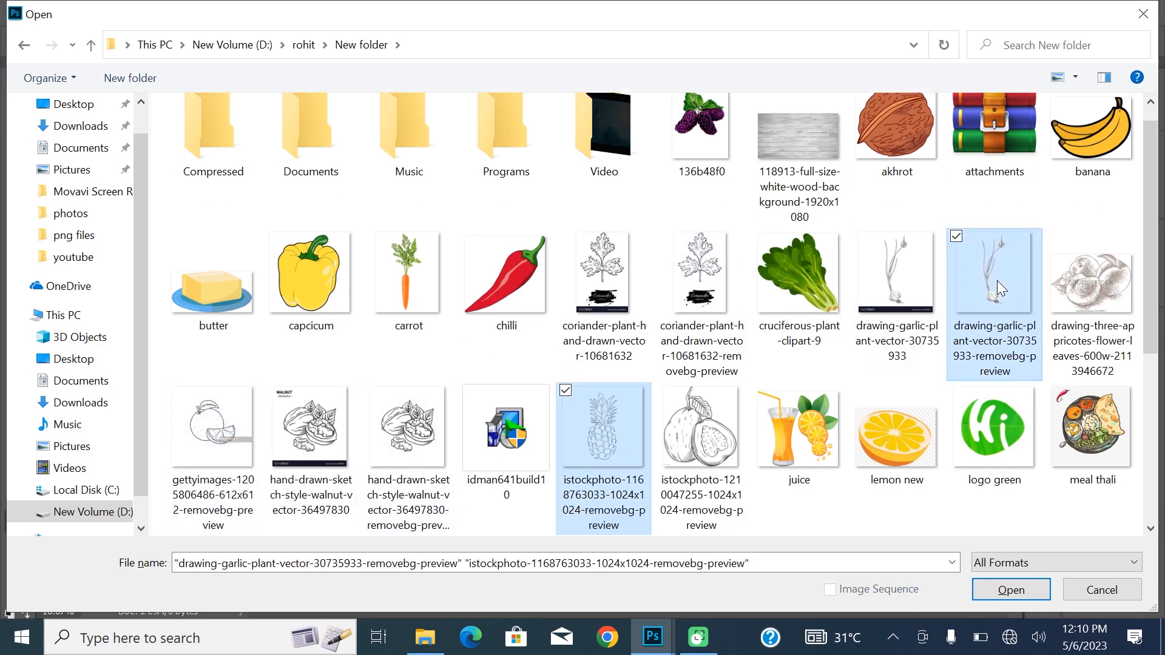
left_click(299, 296, "ctrl")
left_click(299, 297, "ctrl")
left_click(701, 452, "ctrl")
left_click(998, 594)
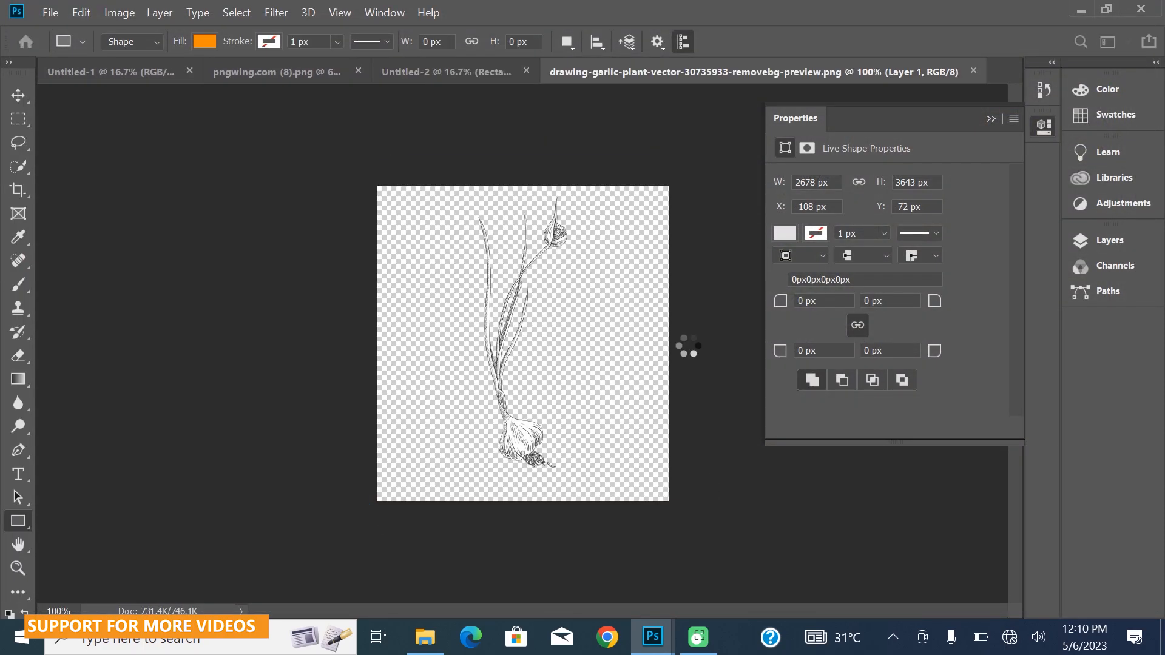
- Float the opened drawing documents as separate windows beside the poster document
left_click_drag(606, 73, 659, 130)
left_click_drag(397, 73, 432, 190)
left_click_drag(621, 77, 607, 242)
left_click_drag(427, 186, 334, 380)
- Copy the pineapple, garlic and guava drawings into Untitled-2 and close their source documents
key("v")
left_click_drag(284, 501, 445, 308)
left_click_drag(351, 447, 477, 274)
left_click(450, 381)
left_click_drag(668, 412, 488, 440)
left_click_drag(654, 234, 648, 261)
left_click(670, 258)
left_click_drag(728, 200, 540, 319)
left_click_drag(726, 127, 633, 138)
left_click(750, 138)
- Enlarge the guava drawing to about 2.63 × 2.89 in and place it near the page's upper-right corner
key("ctrl+t")
left_click_drag(567, 310, 598, 244)
key("Return")
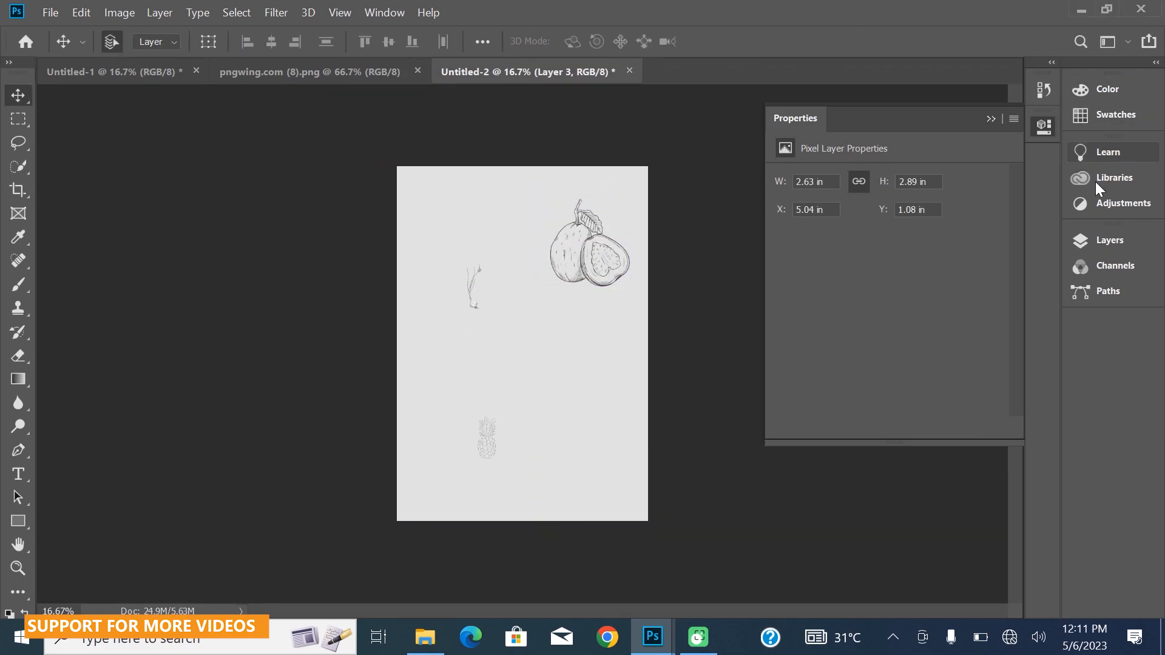
- Enlarge the pineapple drawing and move it to the page's top edge, beside the guava
left_click(1100, 240)
left_click(922, 383)
key("ctrl+t")
left_click_drag(478, 417, 453, 362)
left_click_drag(474, 391, 537, 165)
key("Return")
key("ctrl+t")
left_click(810, 41)
- Enlarge the garlic drawing to about 0.97 × 2.93 in and place it just below the pineapple
left_click_drag(1053, 358, 1053, 370)
left_click(946, 388)
key("ctrl+t")
left_click_drag(479, 310, 535, 299)
left_click(810, 42)
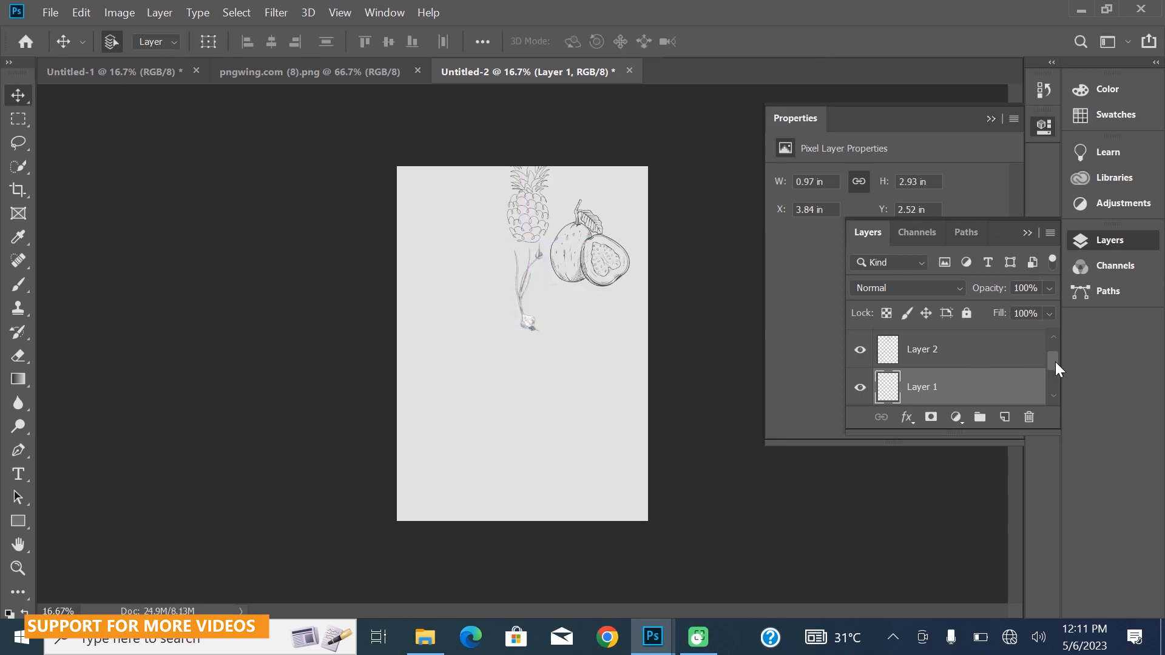
- Reduce the guava layer's opacity to about 59% and merge the three drawing layers into one
left_click_drag(1055, 361, 1054, 348)
left_click(992, 358)
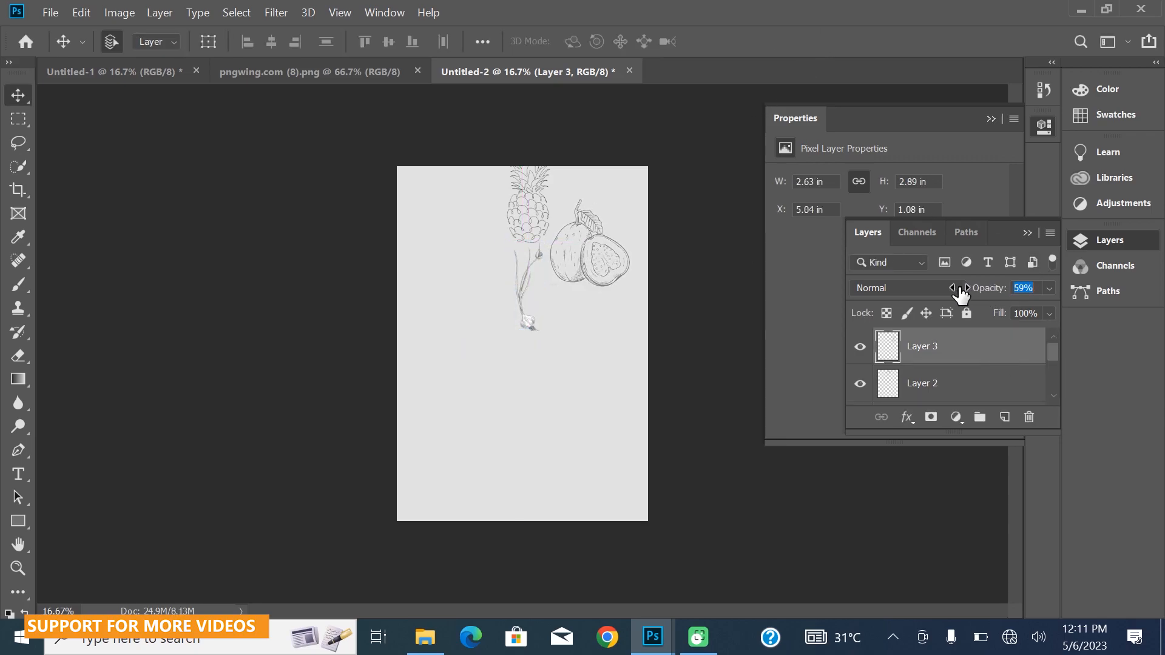
left_click(954, 385, "ctrl")
left_click(1010, 363)
mouse_move(1052, 345)
left_mouse_down()
mouse_move(1053, 358)
mouse_move(1055, 339)
left_mouse_up()
left_click(991, 388, "ctrl")
right_click(984, 350)
left_click(758, 548)
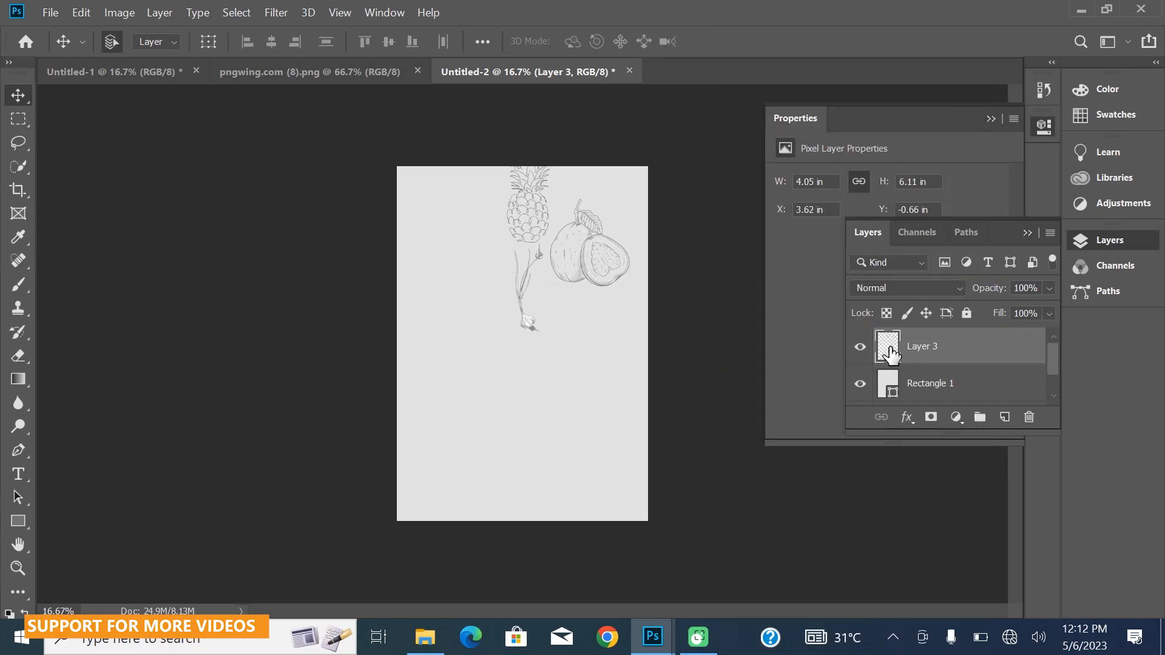
- Duplicate the merged drawing group, rotate the copy about -178° and place it in the page's upper-left corner
key("ctrl+j")
key("ctrl+t")
left_click_drag(570, 220, 456, 229)
left_click_drag(520, 159, 304, 376)
left_click_drag(441, 283, 425, 216)
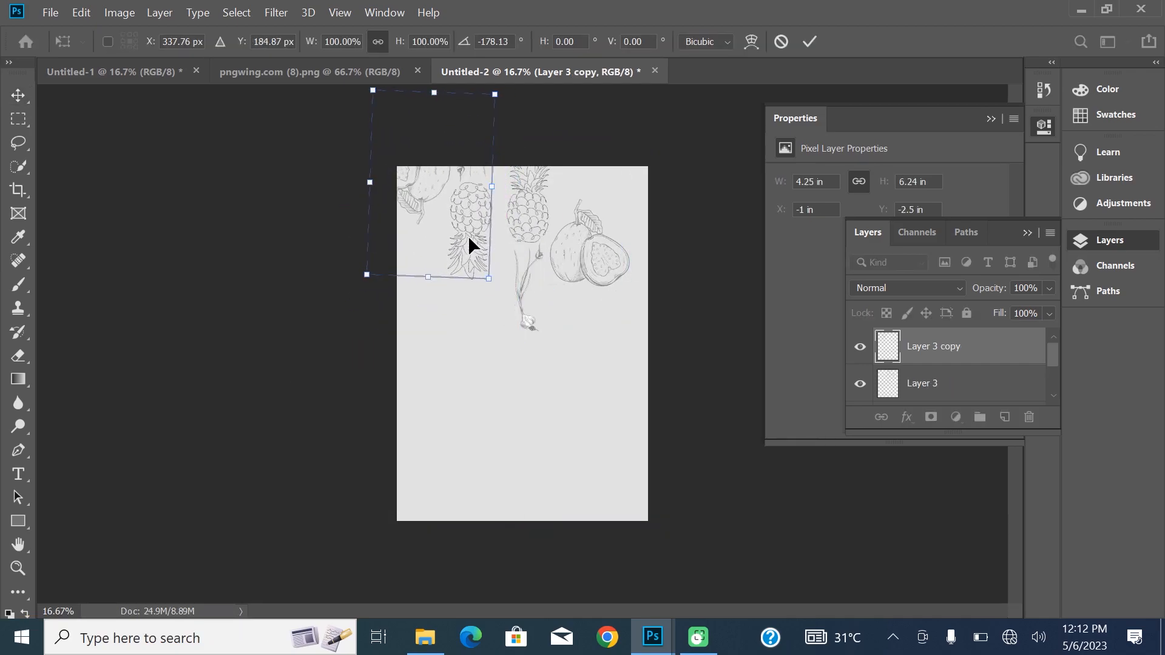
left_click(809, 42)
- Make another copy of the drawing group, rotate it about 101.7° and place it along the page's left middle edge
key("ctrl+t")
left_click_drag(475, 199, 489, 362)
left_click_drag(518, 275, 479, 424)
left_click_drag(471, 351, 478, 336)
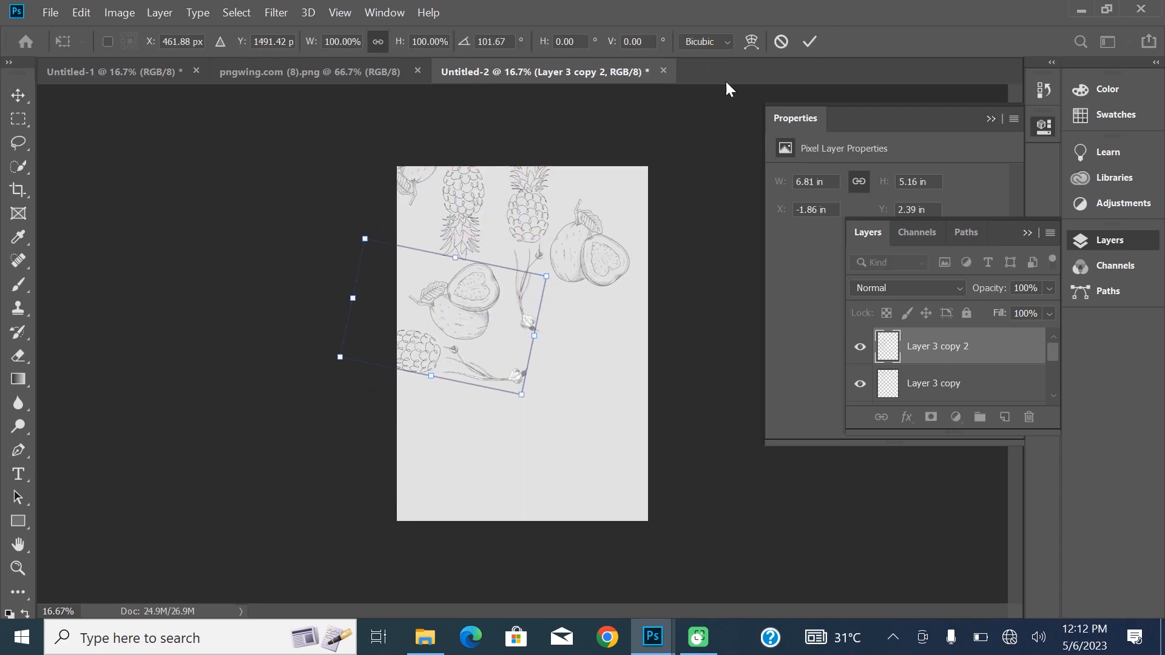
left_click(809, 42)
- Duplicate the drawing group again, rotate the copy about 105.5° and position it at the page's right side below the guava
key("ctrl+j")
key("ctrl+t")
left_click_drag(580, 333, 630, 334)
left_click_drag(677, 421, 429, 448)
left_click_drag(576, 320, 602, 361)
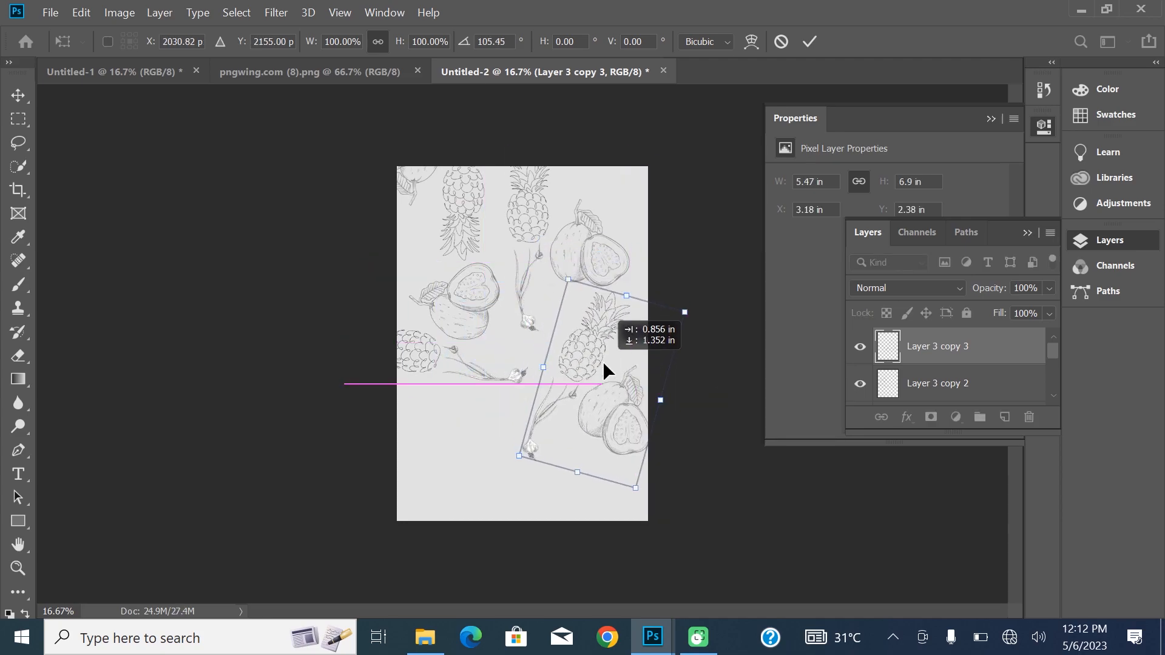
left_click(810, 41)
- Add two more copies of the drawing group at the page's lower left and lower right, rotating the second about -152°
key("ctrl+j")
left_click_drag(463, 447, 332, 517)
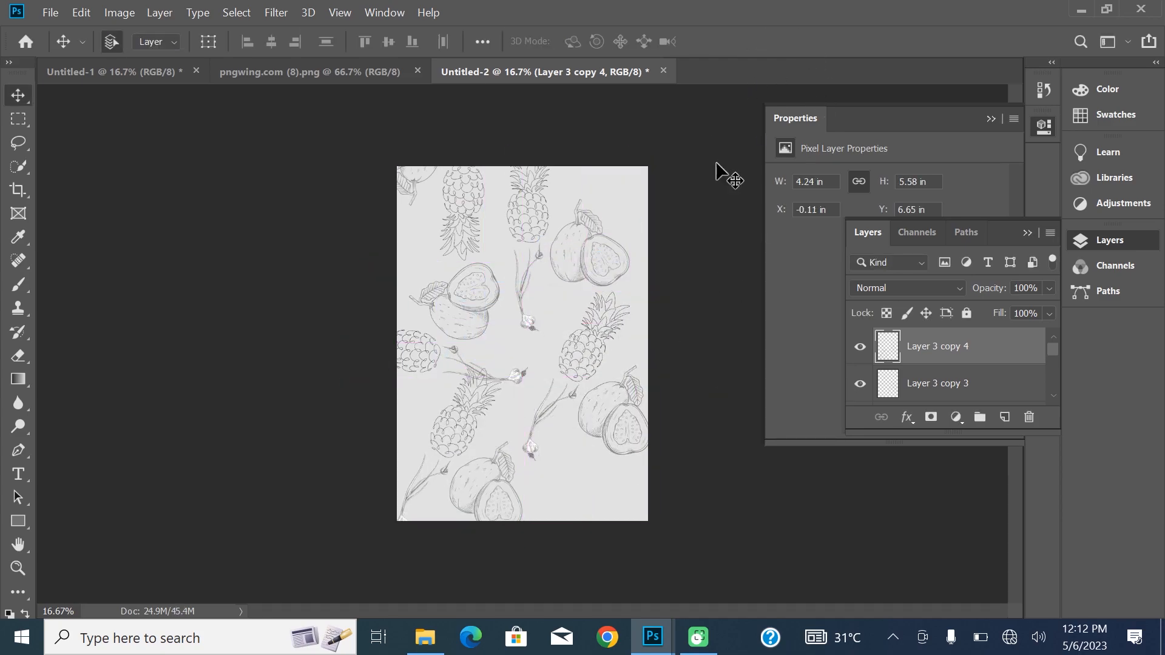
left_click_drag(464, 450, 552, 534)
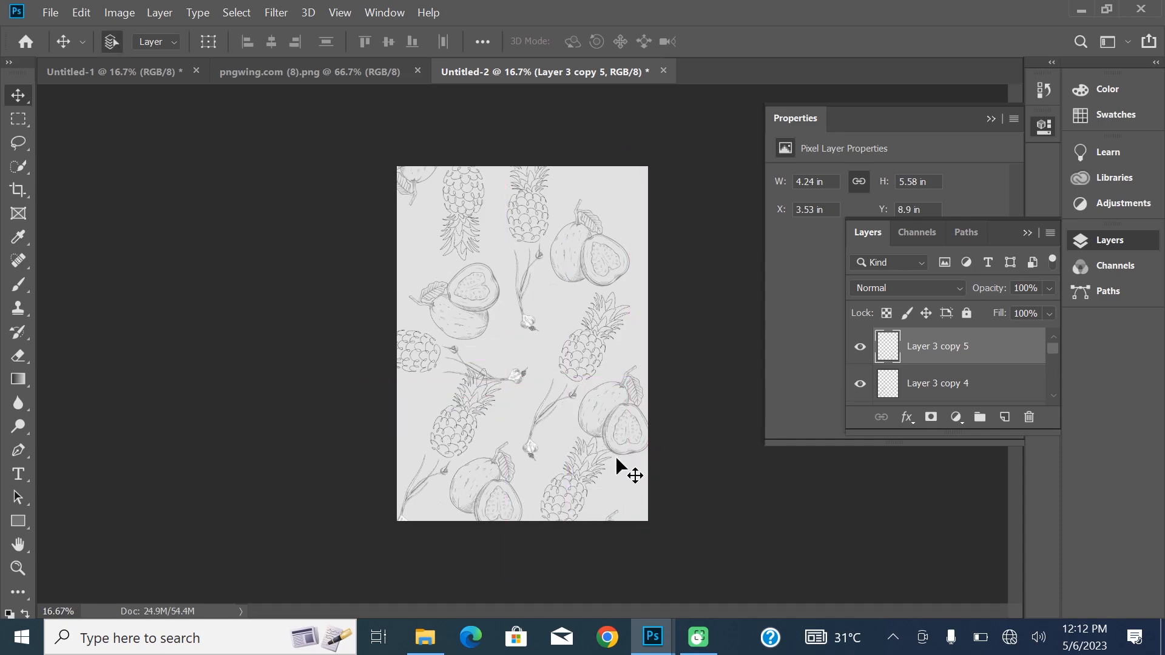
key("ctrl+t")
left_click_drag(632, 430, 543, 420)
left_click_drag(596, 447, 608, 461)
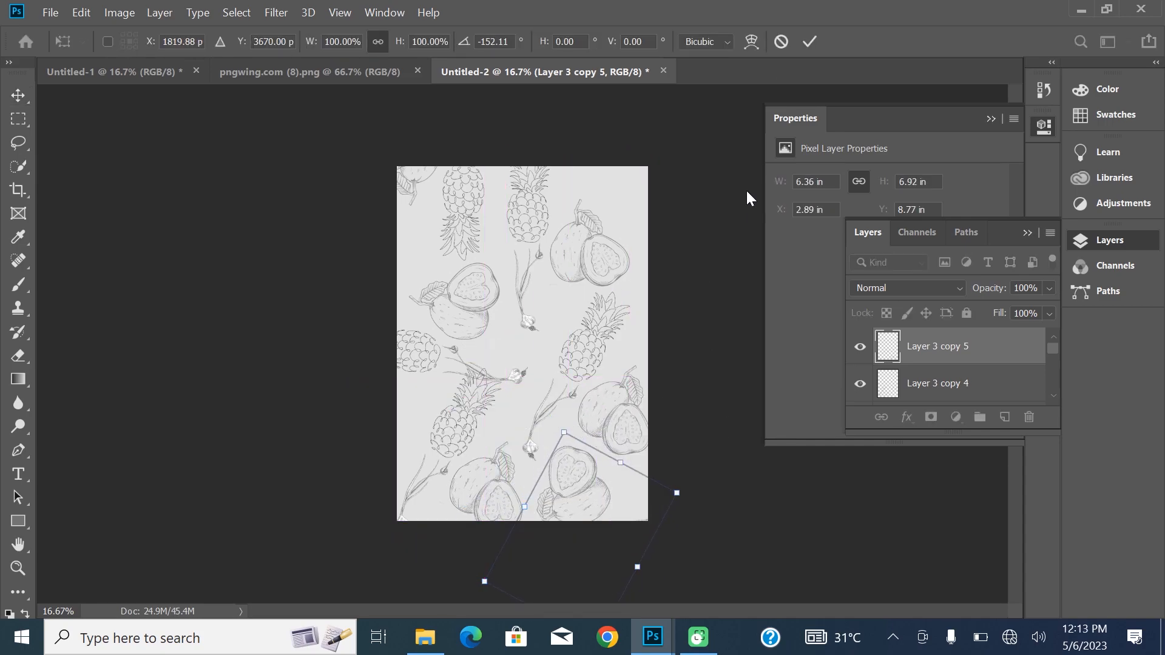
left_click(810, 41)
- Merge all the drawing group copies into a single pattern layer above the grey rectangle
left_click(996, 375, "ctrl")
left_click_drag(1056, 351, 1055, 391)
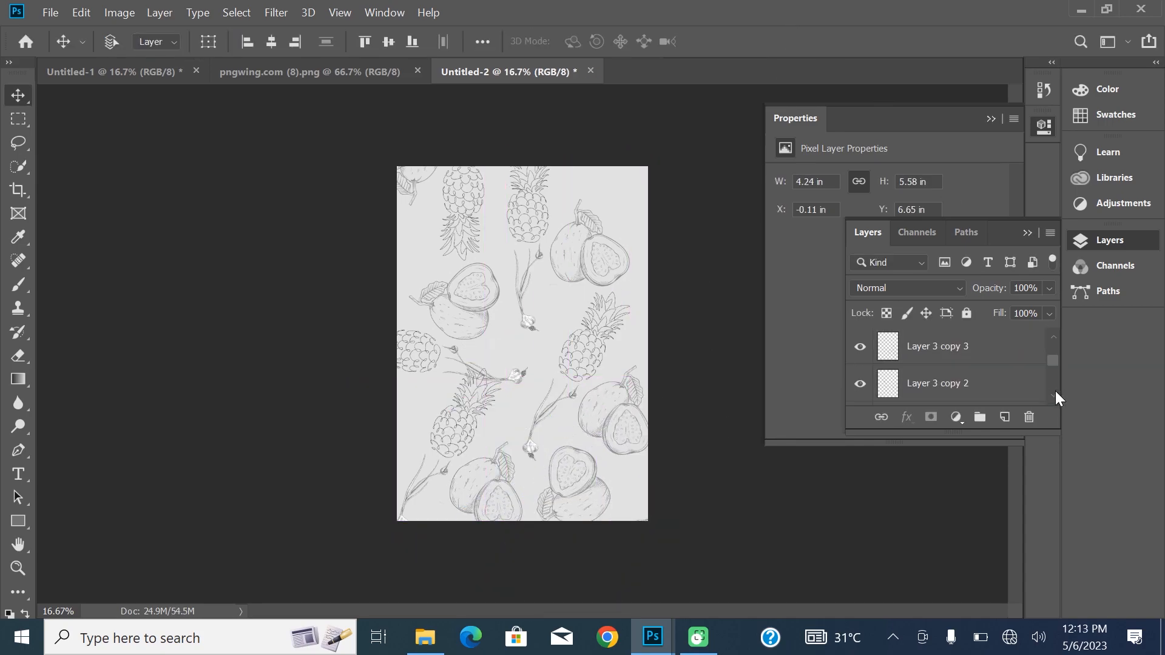
left_click(970, 340)
left_click(995, 388, "ctrl")
right_click(988, 358)
left_click(791, 550)
scroll(1058, 371, "up", 1)
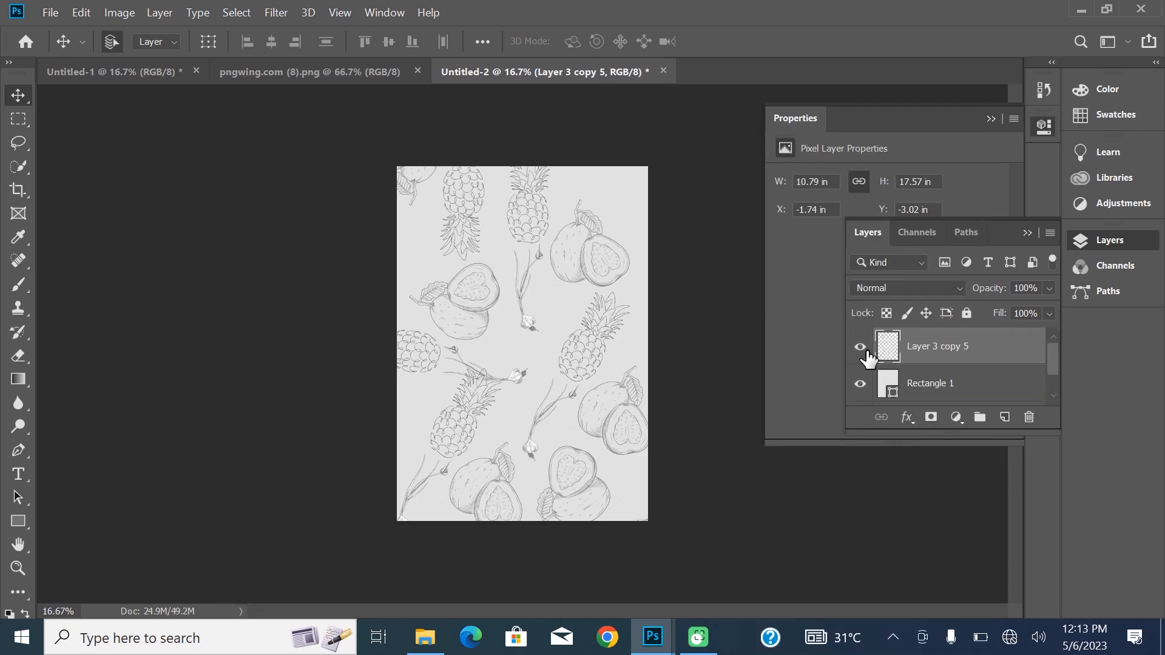
- Bring the blue paint stroke image into the poster document as a new layer
left_click(668, 625)
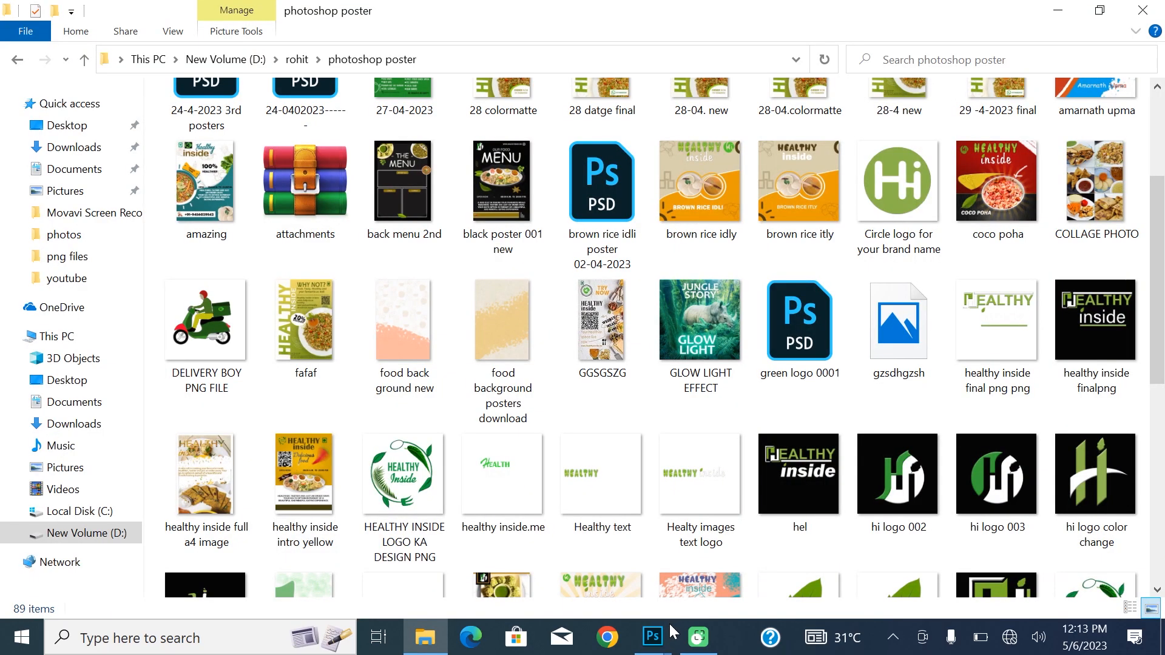
left_click(649, 602)
left_click_drag(671, 416, 501, 421)
left_click_drag(702, 284, 262, 347)
left_click(654, 349)
- Scale the blue paint stroke to about 12.97 × 8.01 in so that it covers the lower half of the page
key("ctrl+t")
left_click_drag(401, 340, 559, 424)
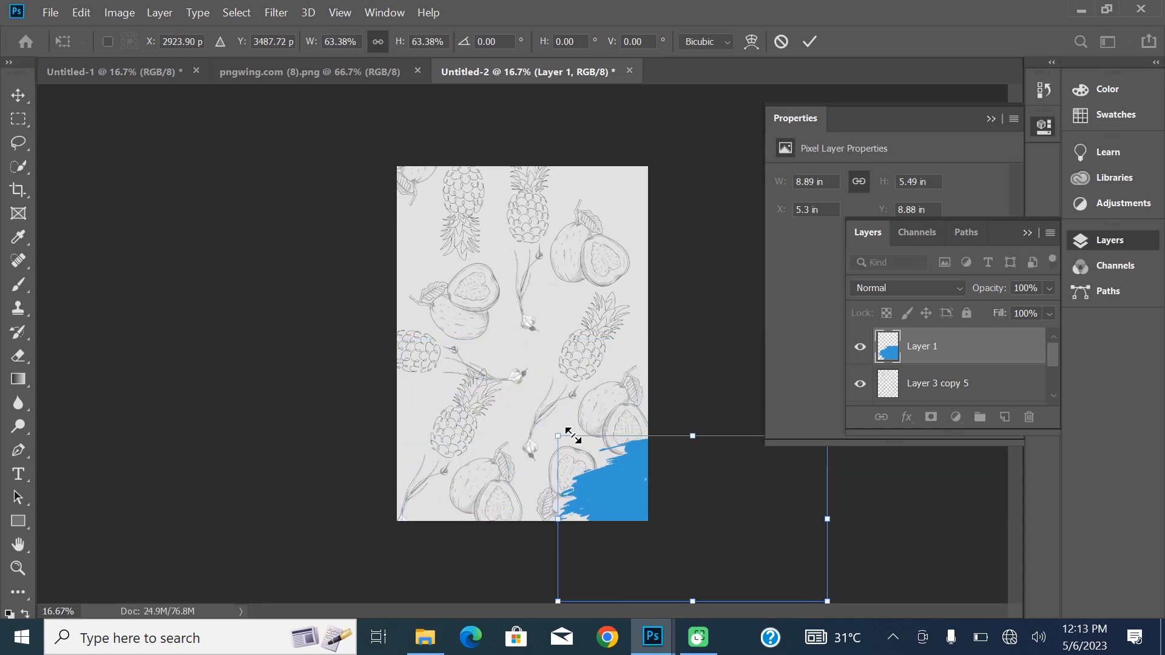
left_click_drag(627, 447, 455, 392)
left_click_drag(657, 453, 723, 455)
left_click_drag(586, 427, 538, 421)
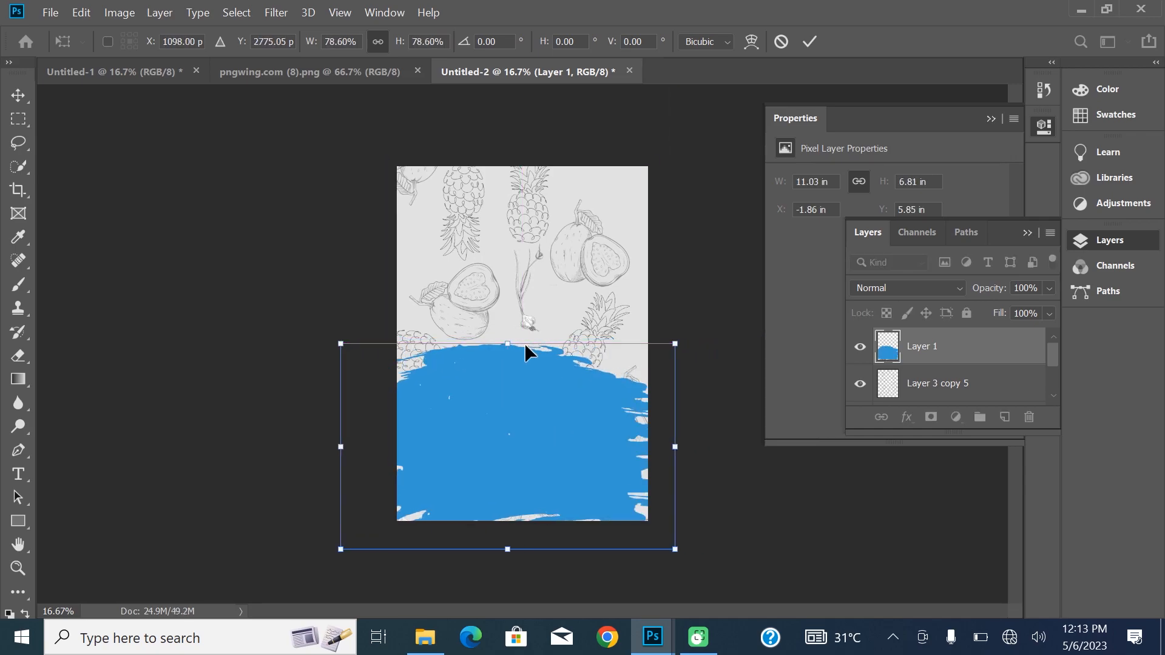
left_click_drag(509, 343, 508, 308)
left_click_drag(670, 433, 682, 454)
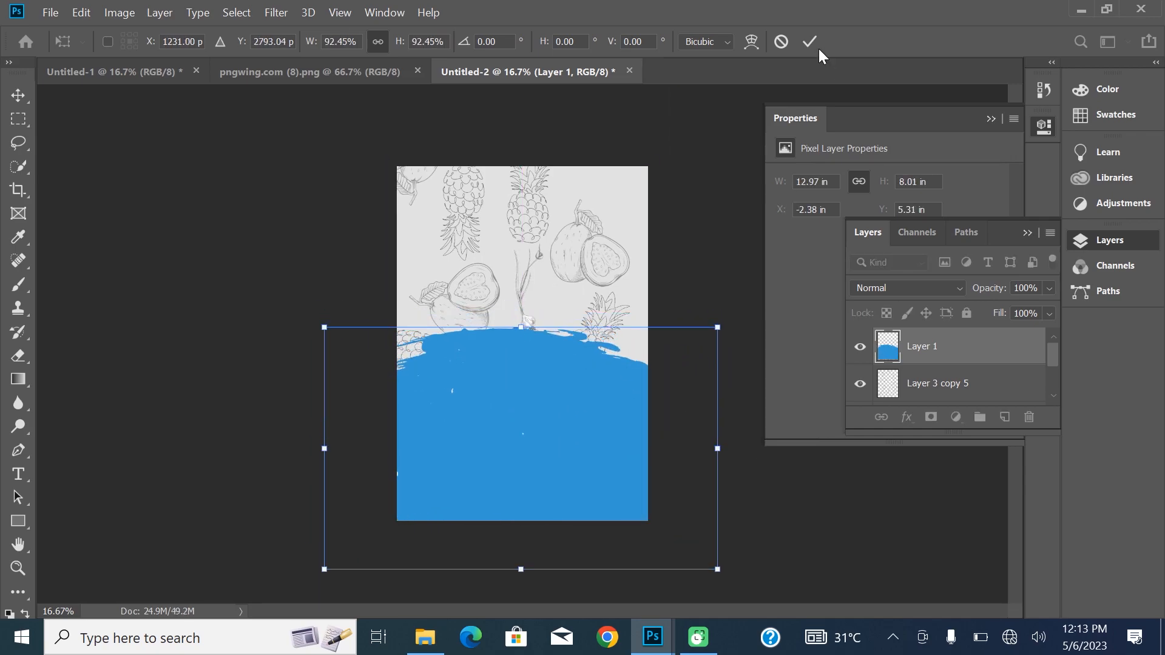
left_click(809, 42)
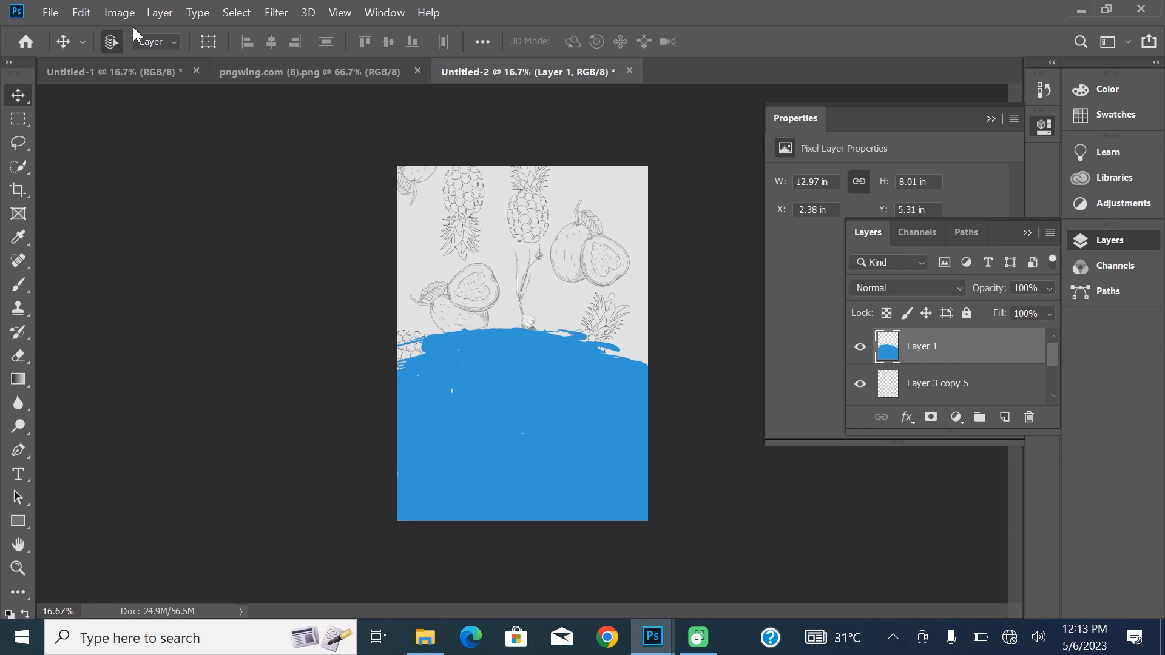
left_click(119, 12)
mouse_move(149, 52)
left_click(358, 162)
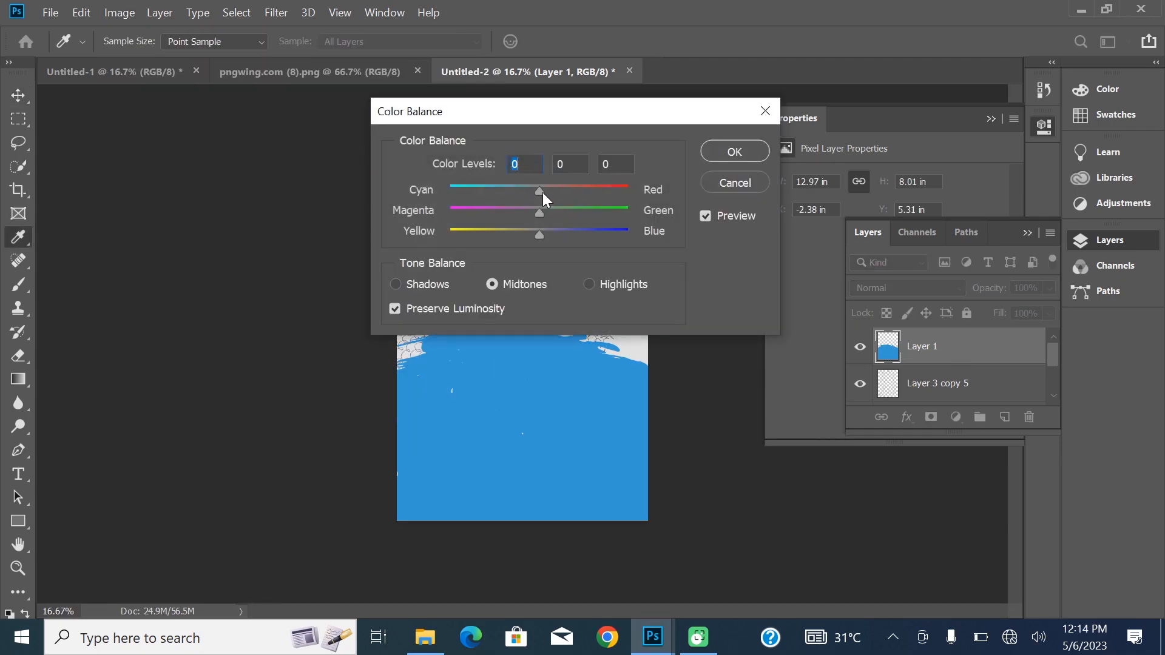
left_click(734, 151)
- Shift the paint stroke's hue to -20 with a Hue/Saturation adjustment
left_click(119, 13)
left_click(351, 176)
mouse_move(823, 210)
left_mouse_down()
mouse_move(788, 211)
mouse_move(805, 215)
left_mouse_up()
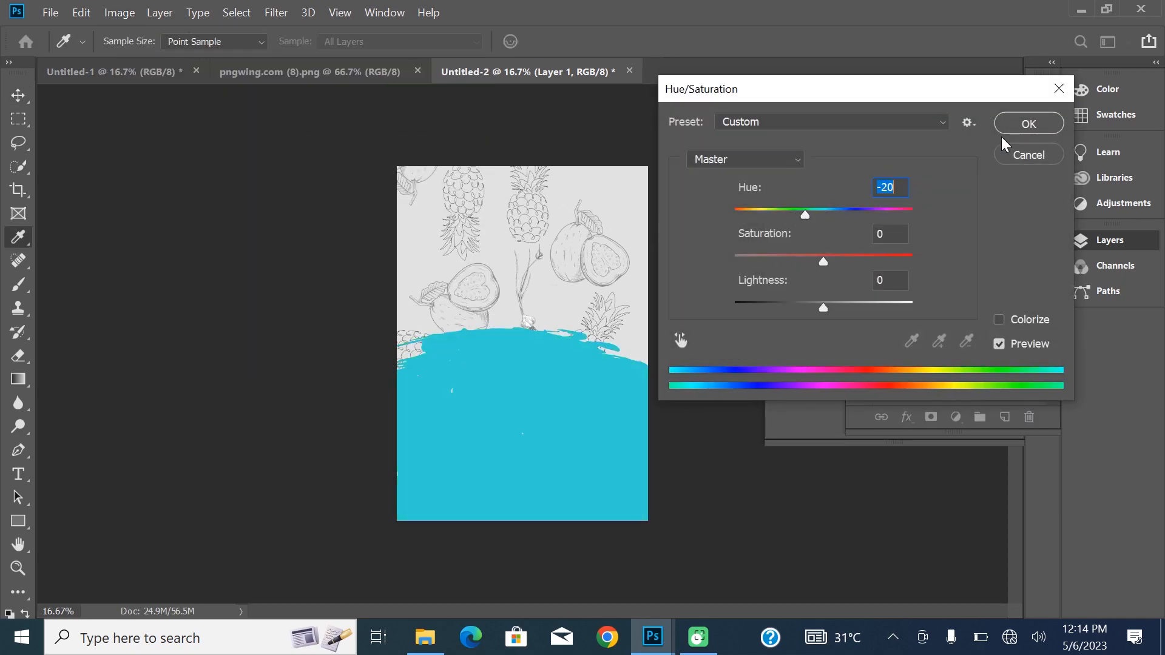
left_click(1038, 117)
- Darken the paint stroke with Levels, raising the black input to about 49 and darkening the midtones
key("ctrl+l")
left_click_drag(616, 302, 660, 300)
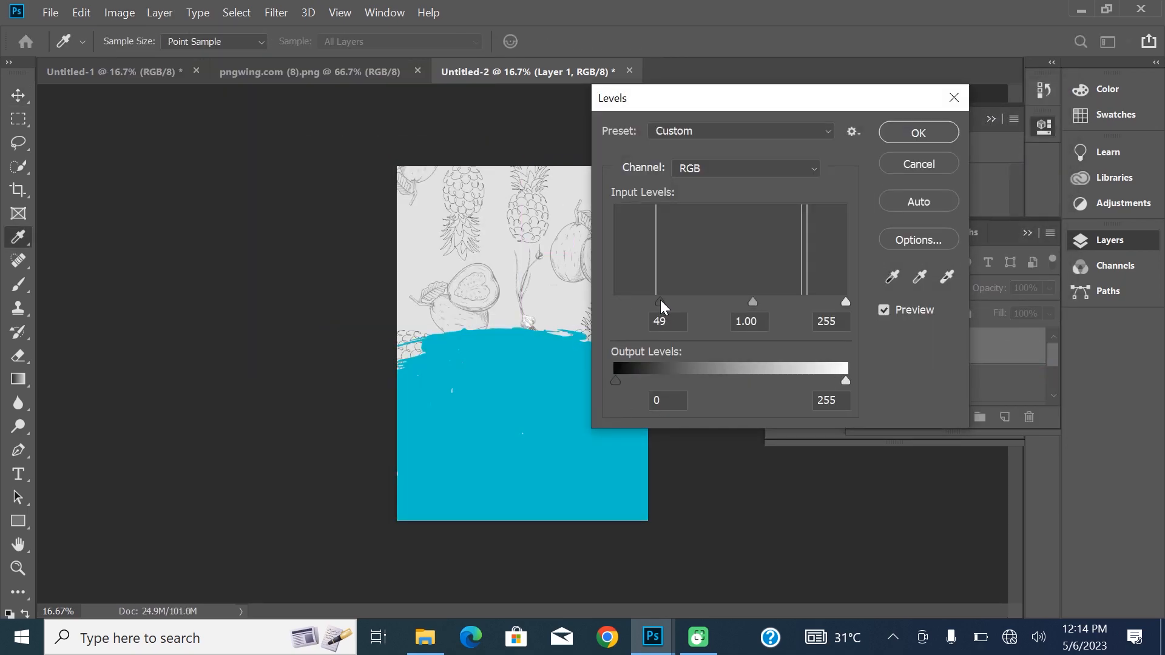
left_click_drag(748, 299, 767, 301)
left_click(918, 133)
key("v")
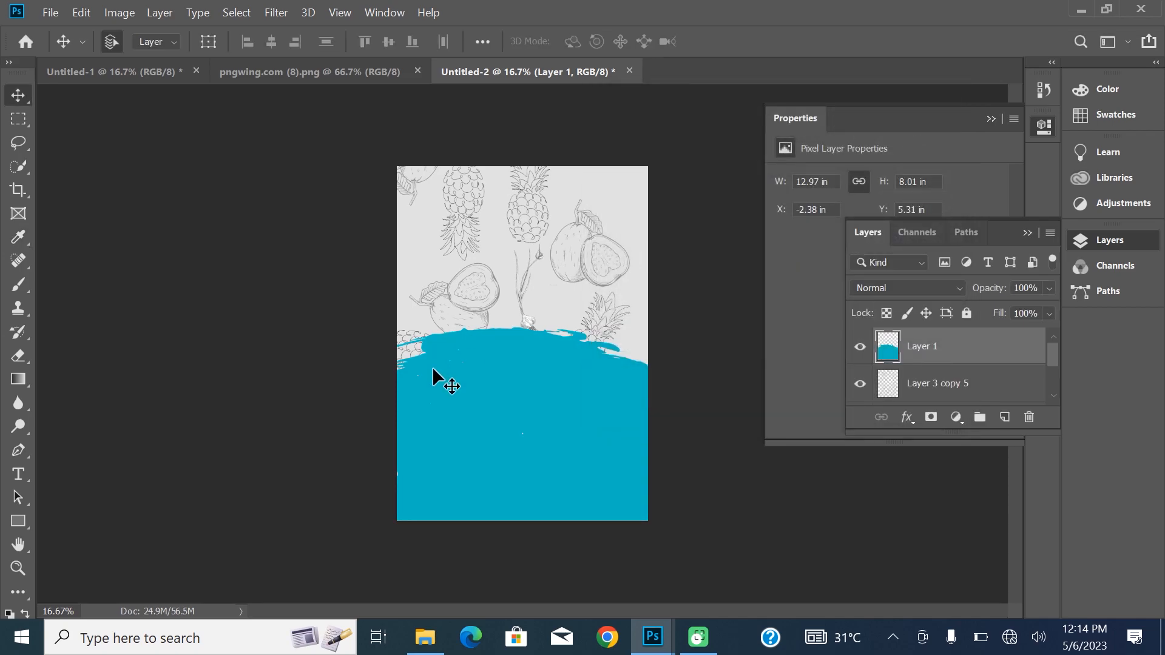
- Reduce the fruit pattern layer's opacity to about 73%
left_click(953, 382)
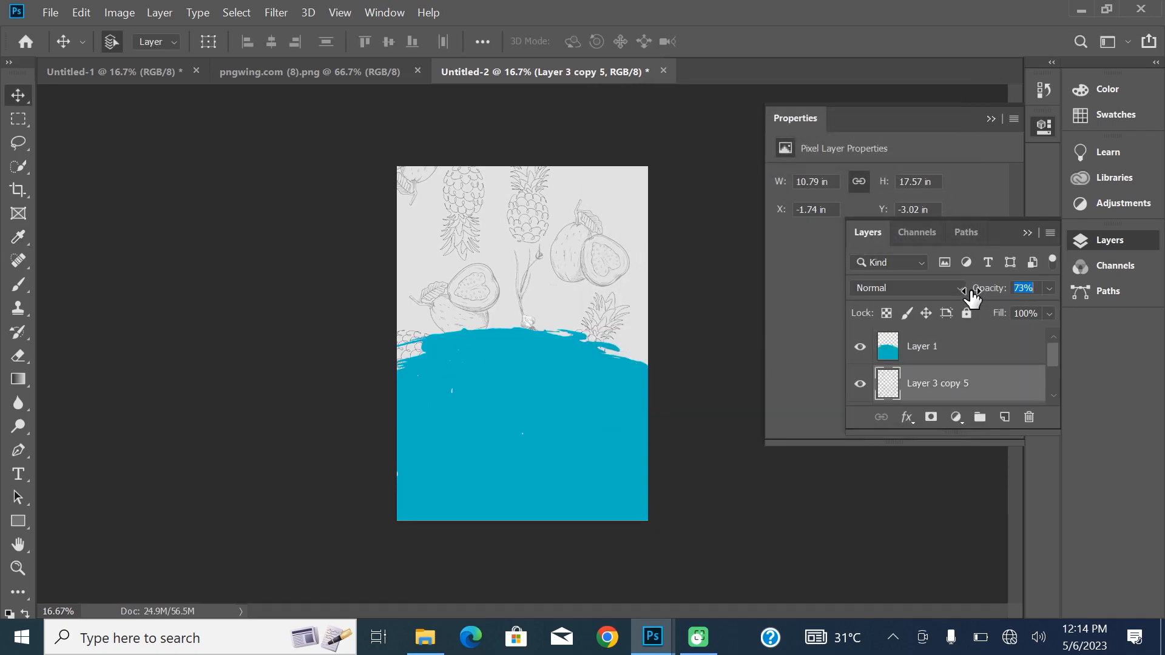
left_click(656, 313)
- Move the paint stroke slightly down the page, to a Y position of about 5.55 in
left_click(938, 346)
key("ctrl+t")
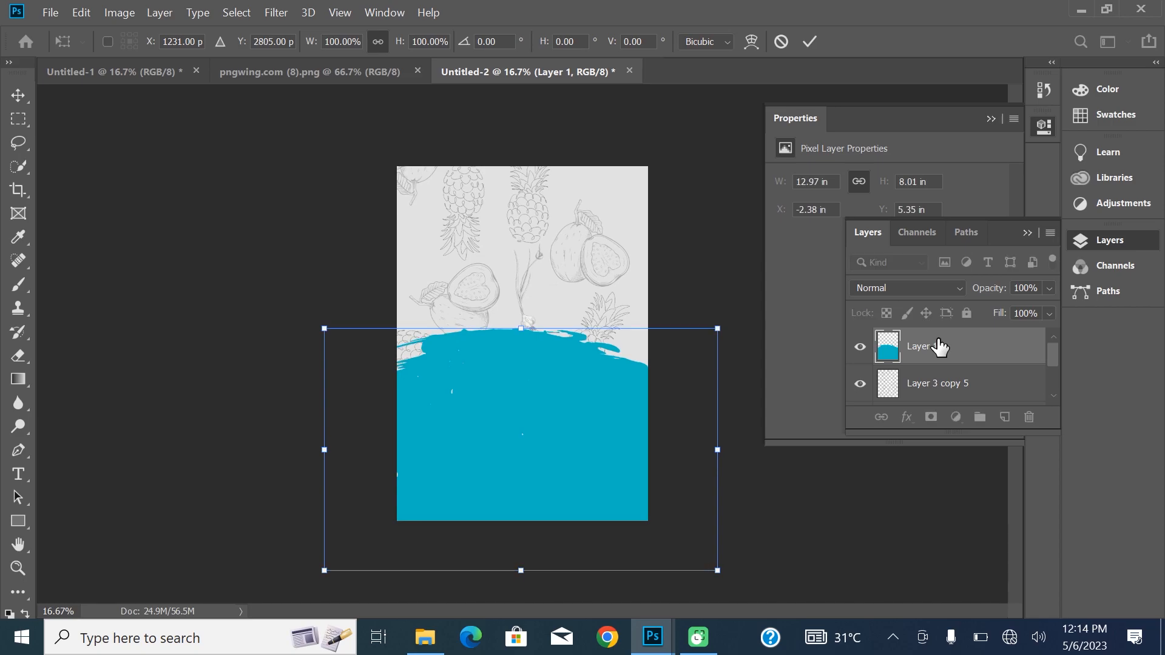
left_click(811, 41)
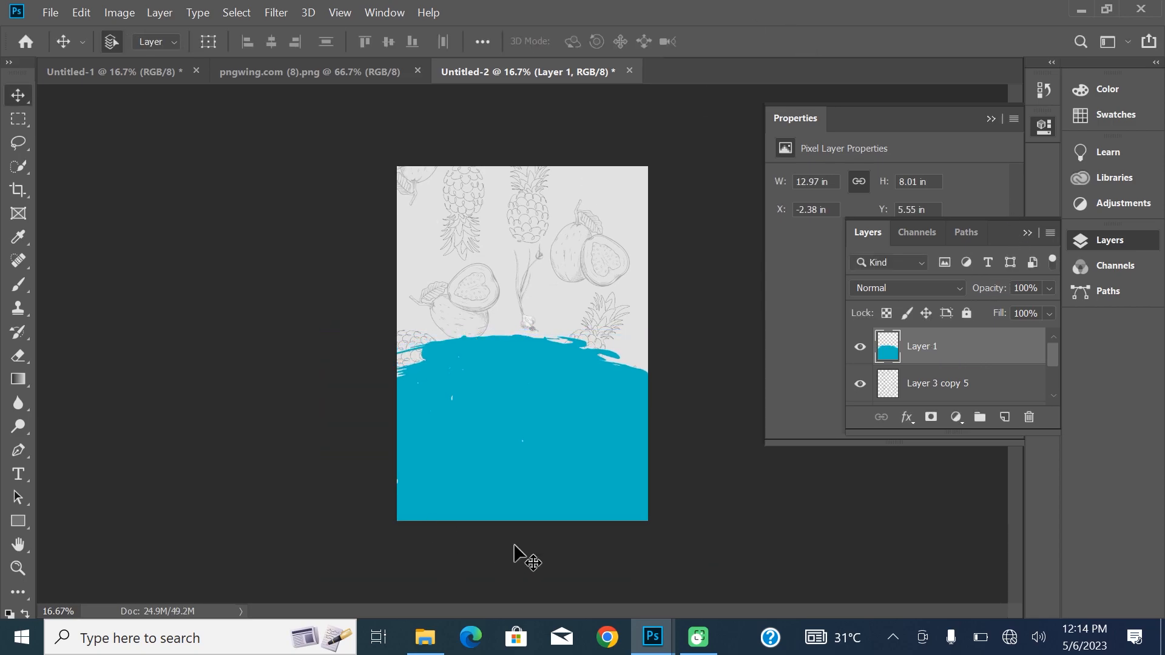
- Place the salad plate image on the poster, scale it to about 300% and position it right of centre over the paint stroke's upper edge
left_click_drag(250, 69, 401, 200)
left_click_drag(455, 334, 482, 284)
key("ctrl+t")
left_click_drag(562, 289, 506, 294)
left_click_drag(603, 425, 613, 434)
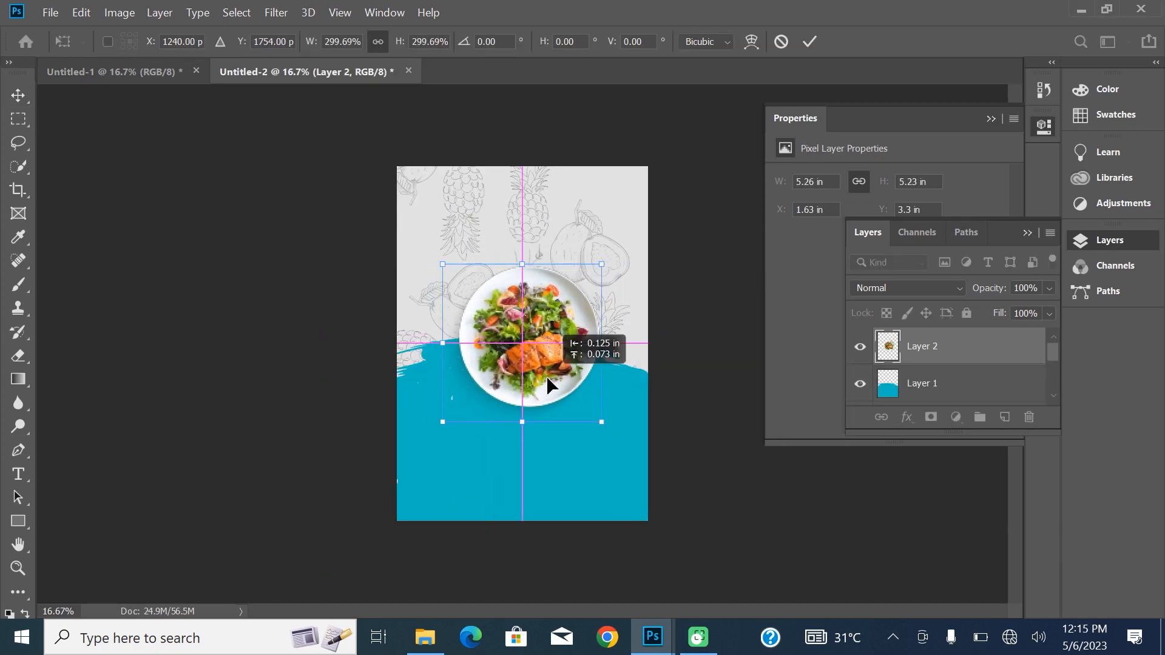
mouse_move(546, 376)
left_mouse_down()
mouse_move(580, 373)
mouse_move(569, 374)
left_mouse_up()
left_click(809, 41)
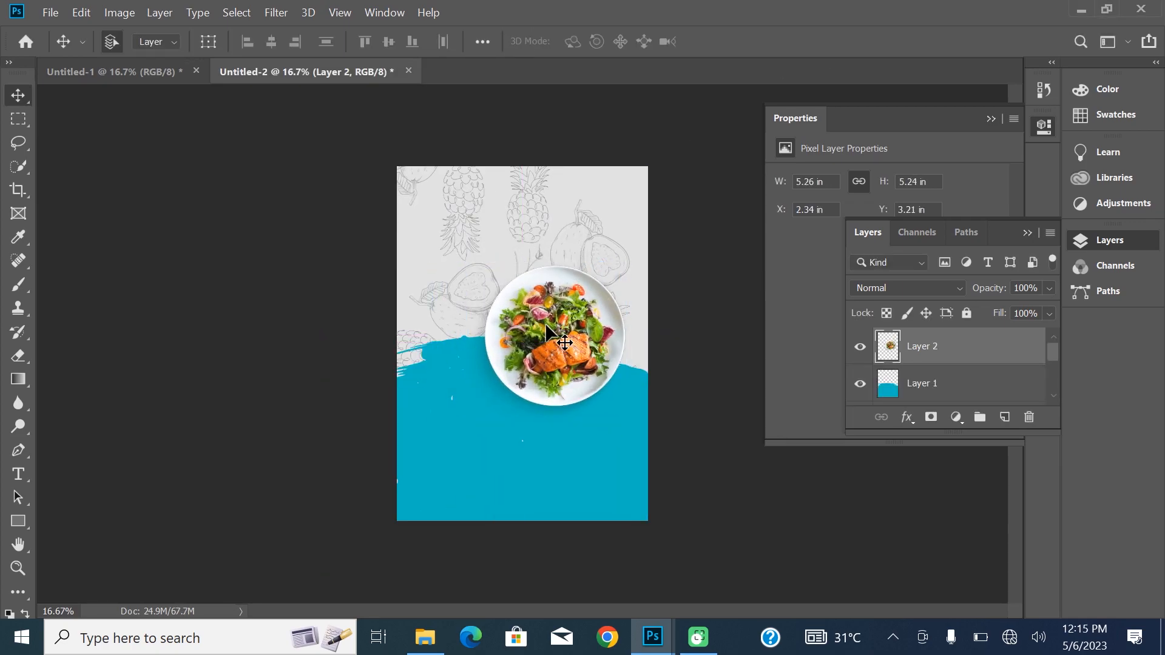
- Open roni wrappers logo.jpg from the photoshop poster folder in a floating window and convert its locked background to a normal layer
key("ctrl+o")
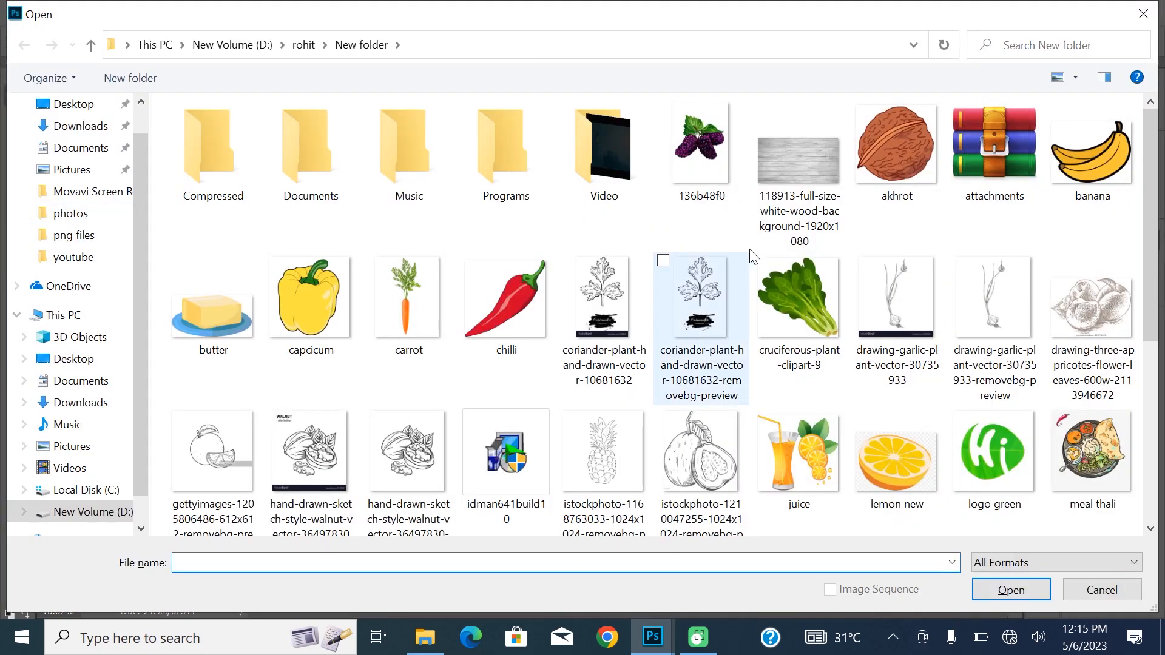
left_click(303, 44)
double_click(1005, 152)
scroll(1084, 332, "down", 5)
scroll(1084, 332, "up", 3)
scroll(1084, 332, "down", 6)
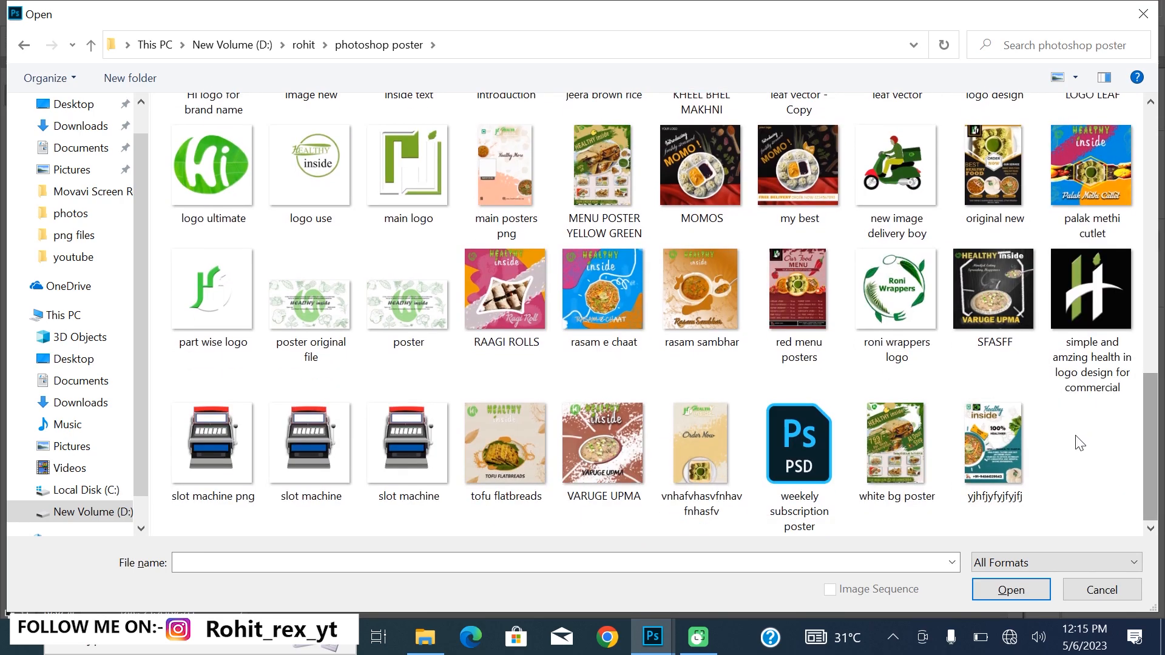
key("Escape")
left_click_drag(475, 72, 548, 198)
left_click_drag(585, 330, 632, 335)
left_click(759, 302)
left_click(1025, 348)
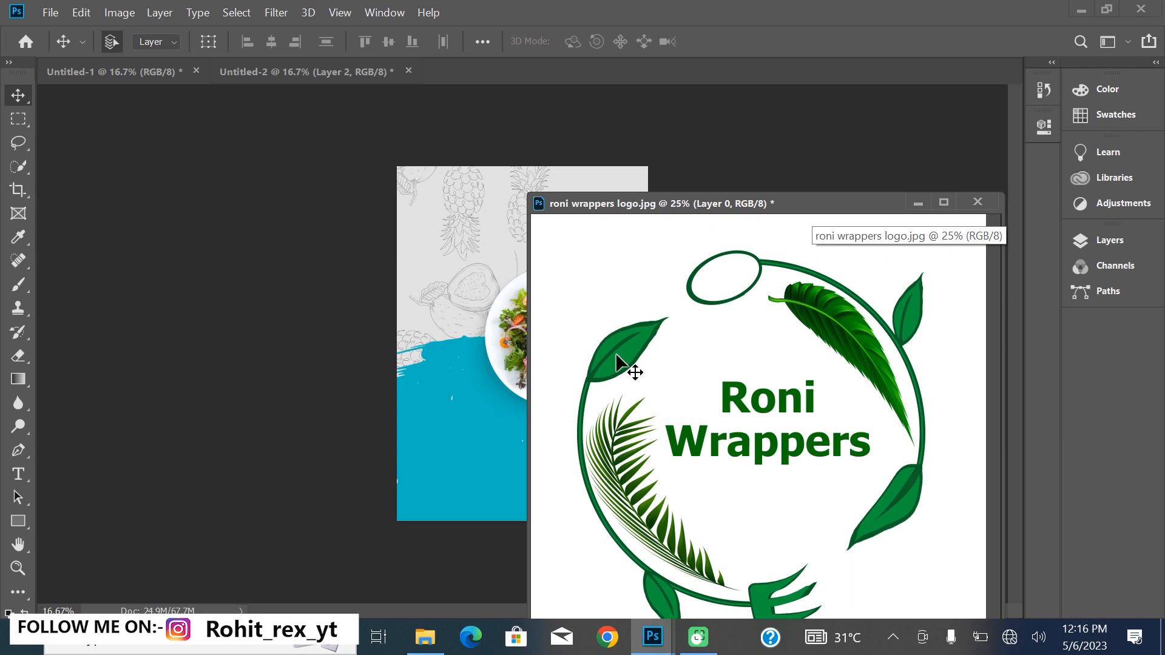
- Select the white background of the Roni Wrappers logo with Color Range
left_click_drag(616, 355, 468, 382)
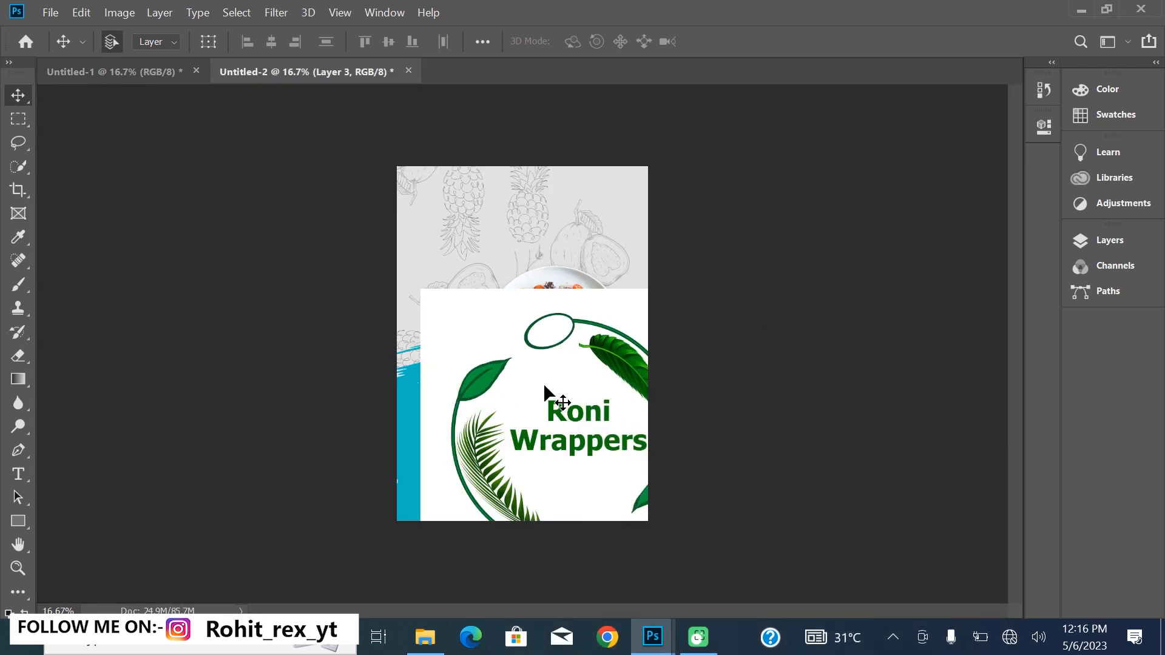
key("ctrl+z")
mouse_move(665, 641)
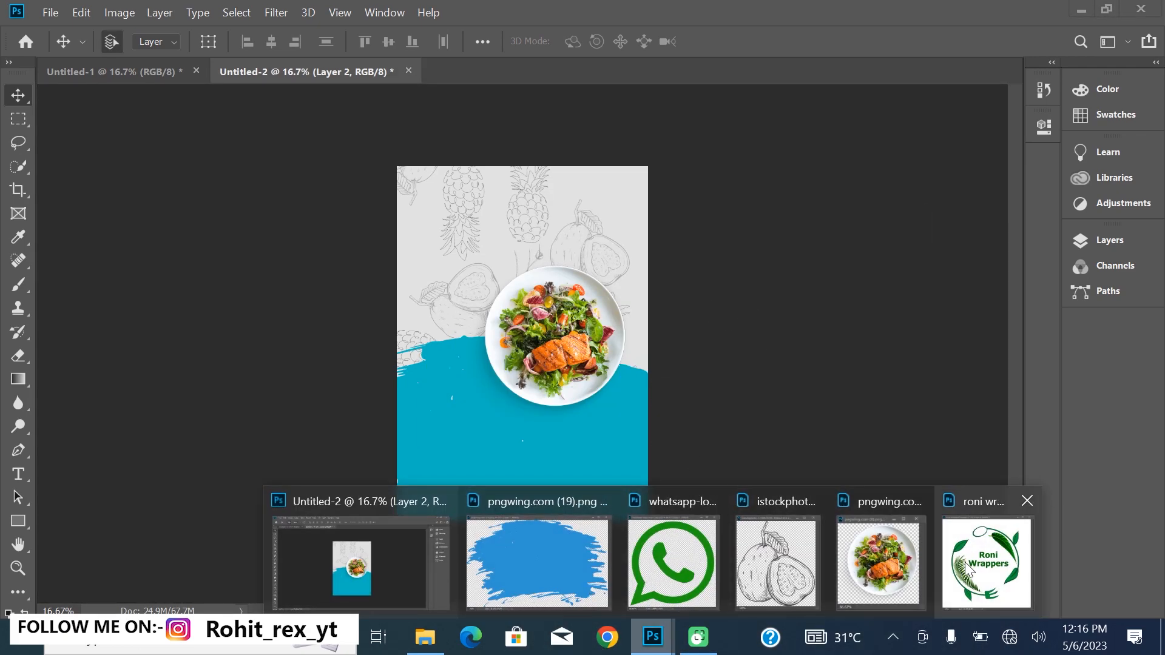
left_click(985, 556)
left_click(271, 13)
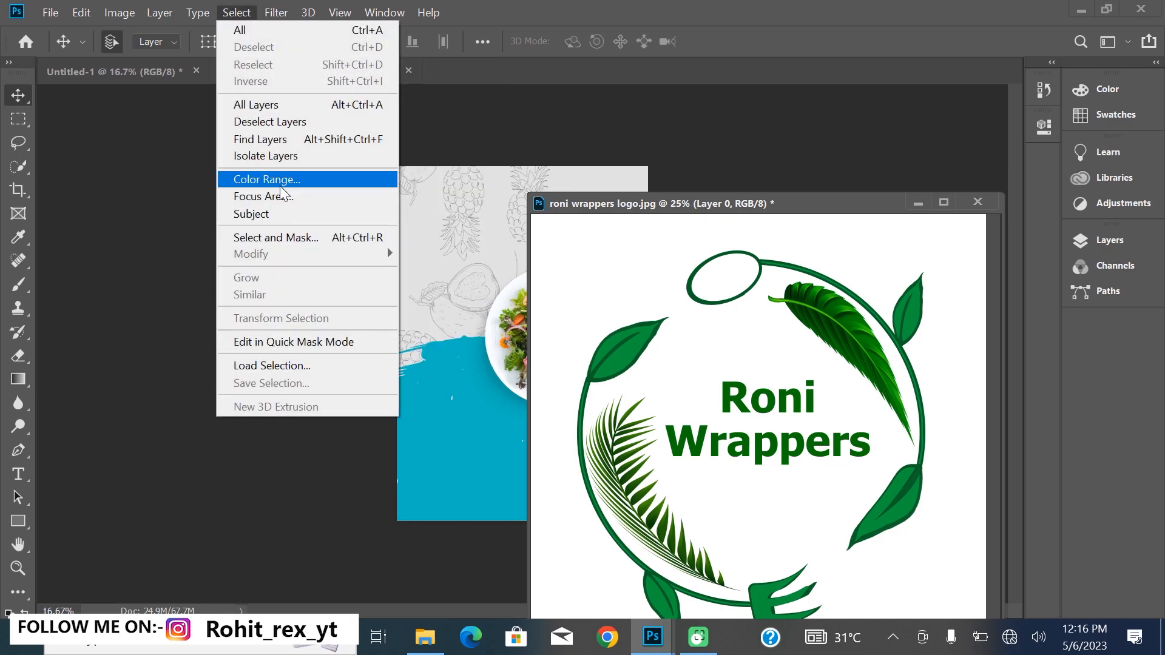
left_click(261, 180)
key("Return")
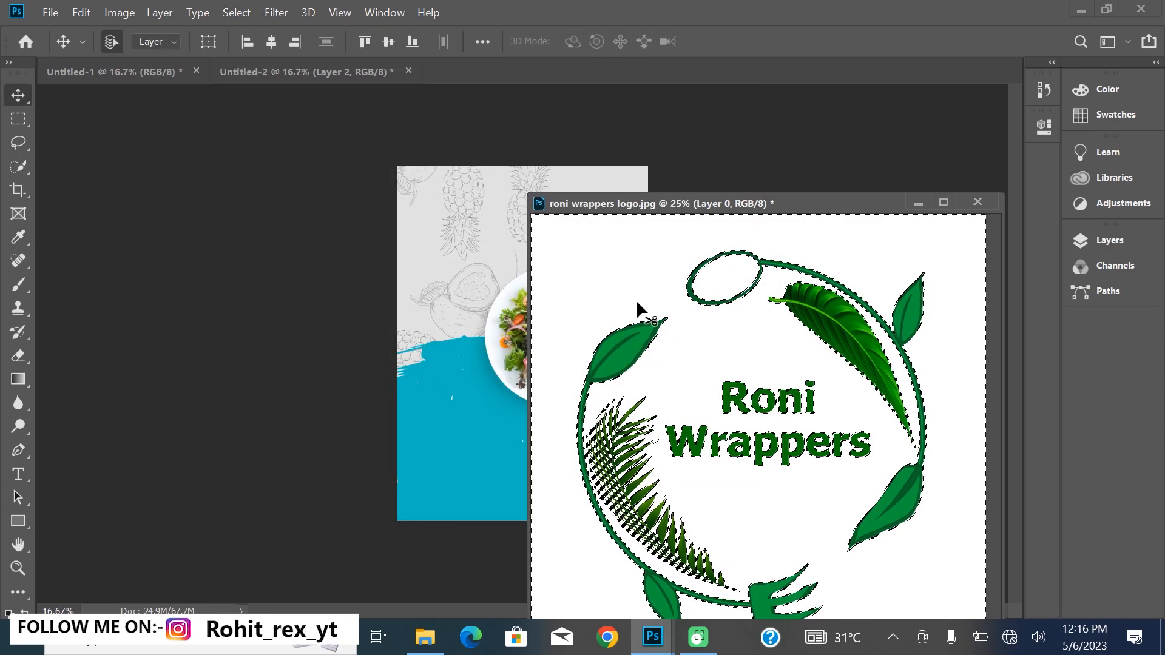
- Place the Roni Wrappers logo without its white background in the poster's upper-left corner, scaled to 13.81%
left_click_drag(609, 352, 492, 389)
key("ctrl+t")
left_click_drag(693, 308, 505, 463)
left_click_drag(479, 500, 452, 217)
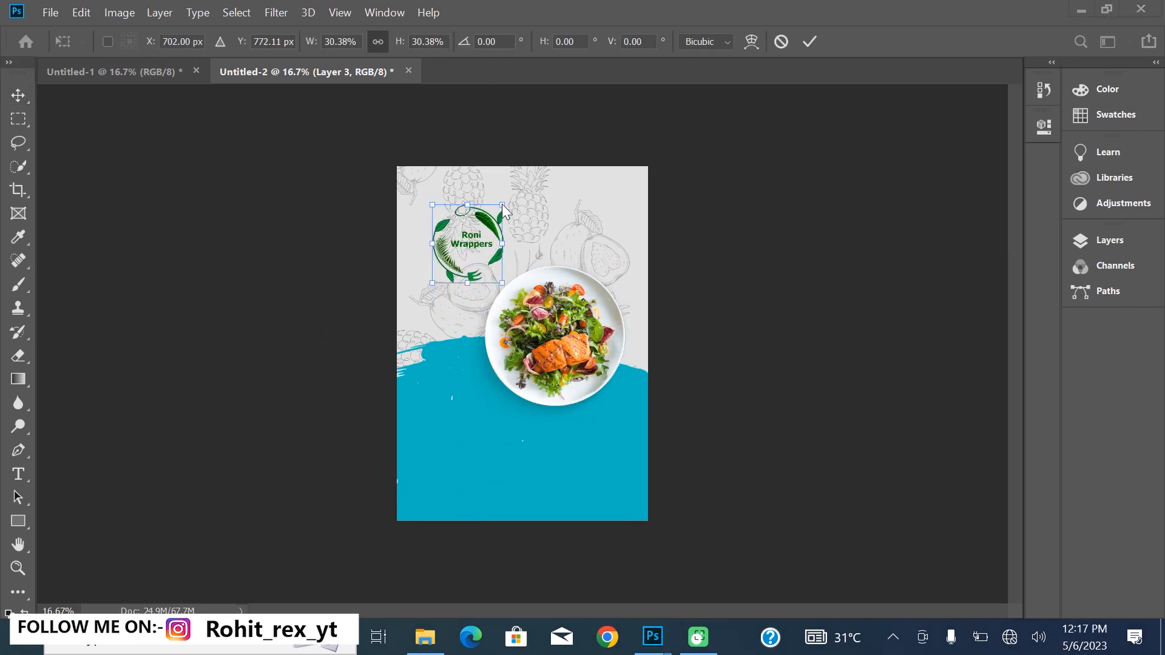
left_click_drag(504, 202, 464, 246)
left_click_drag(431, 202, 422, 193)
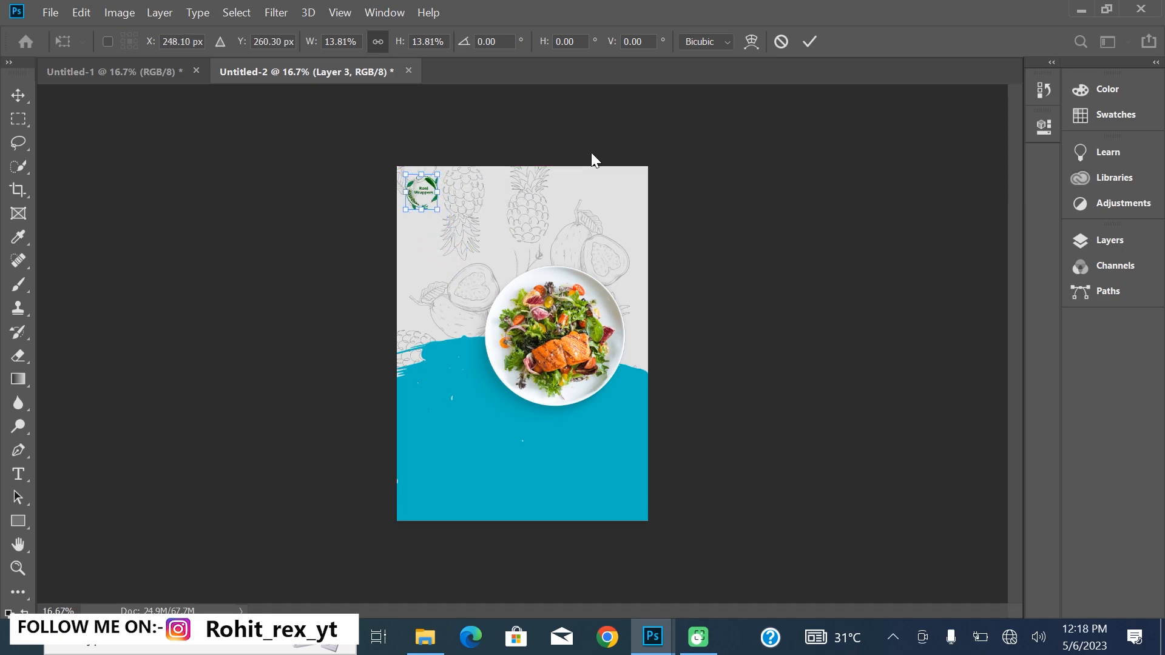
left_click(811, 41)
- Draw a white rectangle about 193 by 277 px in the poster's upper-right corner and give it a 30 px green outline
left_click(18, 526)
left_click(1130, 239)
left_click_drag(633, 205, 638, 207)
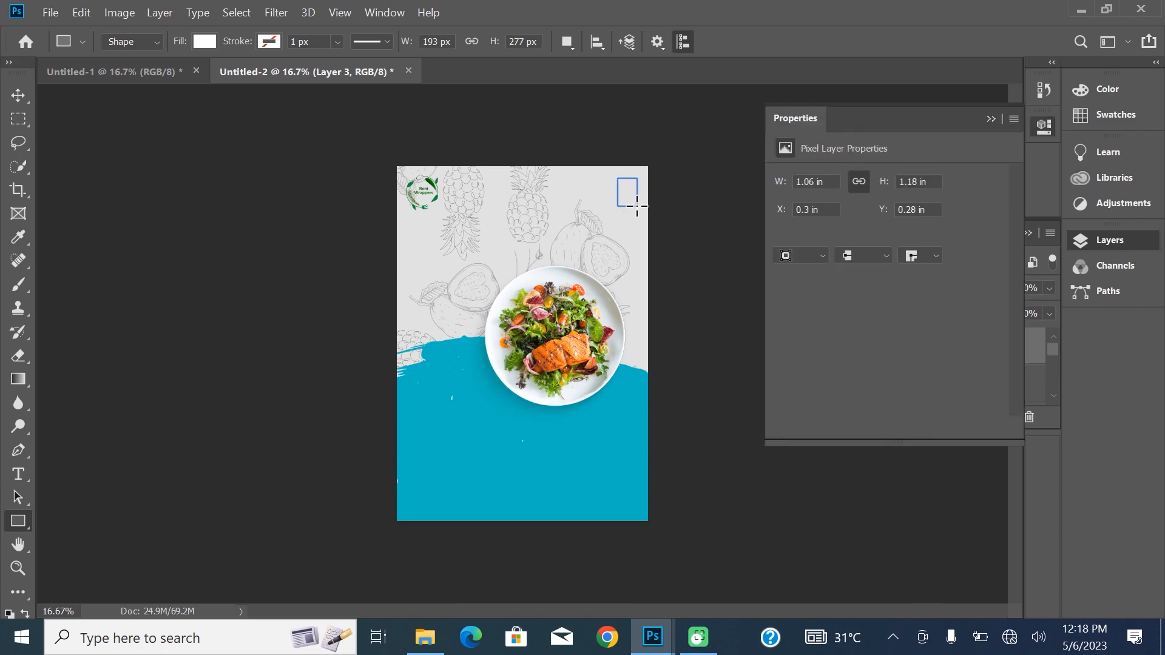
left_click(267, 43)
left_click(343, 40)
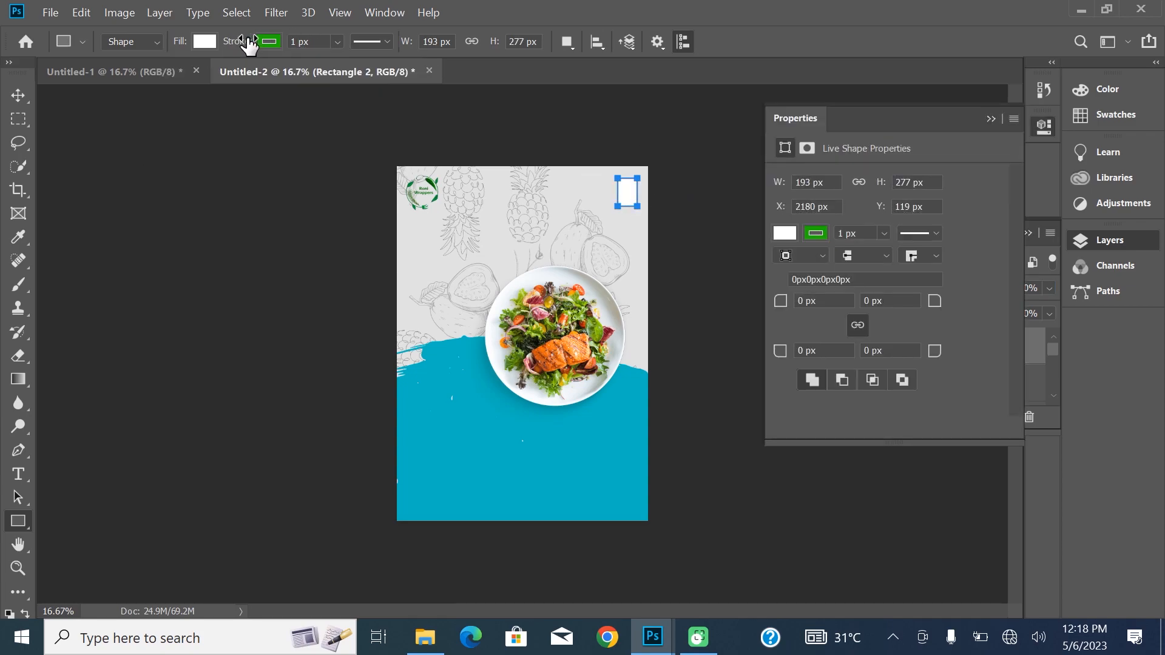
- Draw an ellipse about 94 by 139 px inside the green-outlined rectangle and fill it with green
right_click(18, 522)
left_click(64, 548)
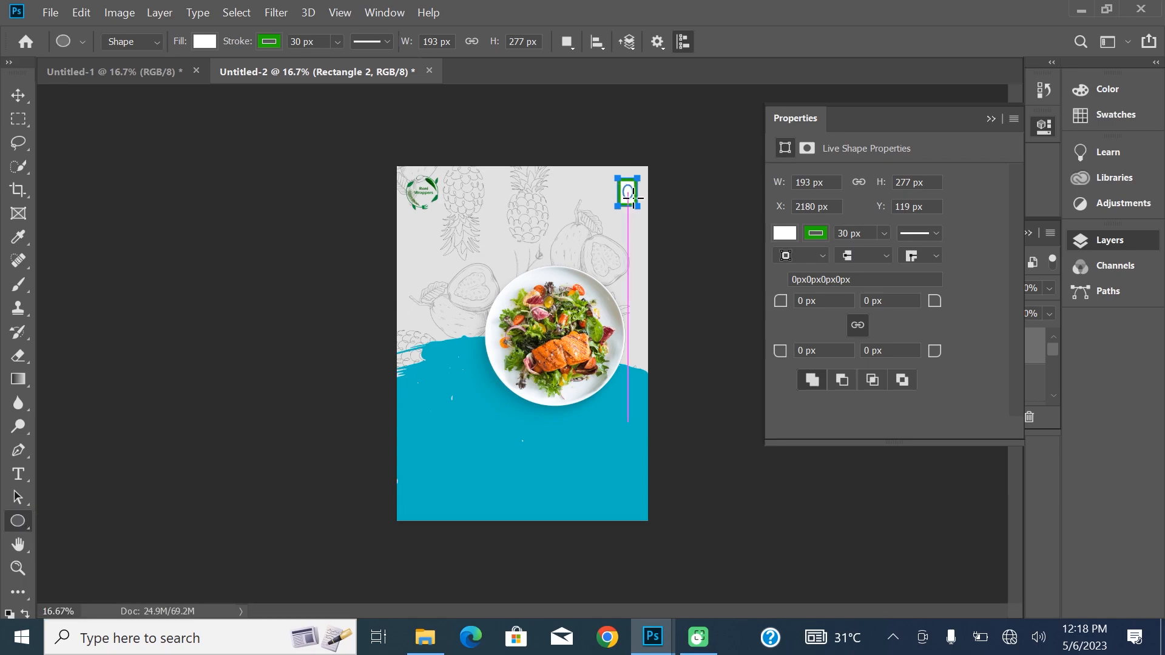
left_click_drag(631, 198, 633, 199)
left_click(204, 42)
left_click(687, 148)
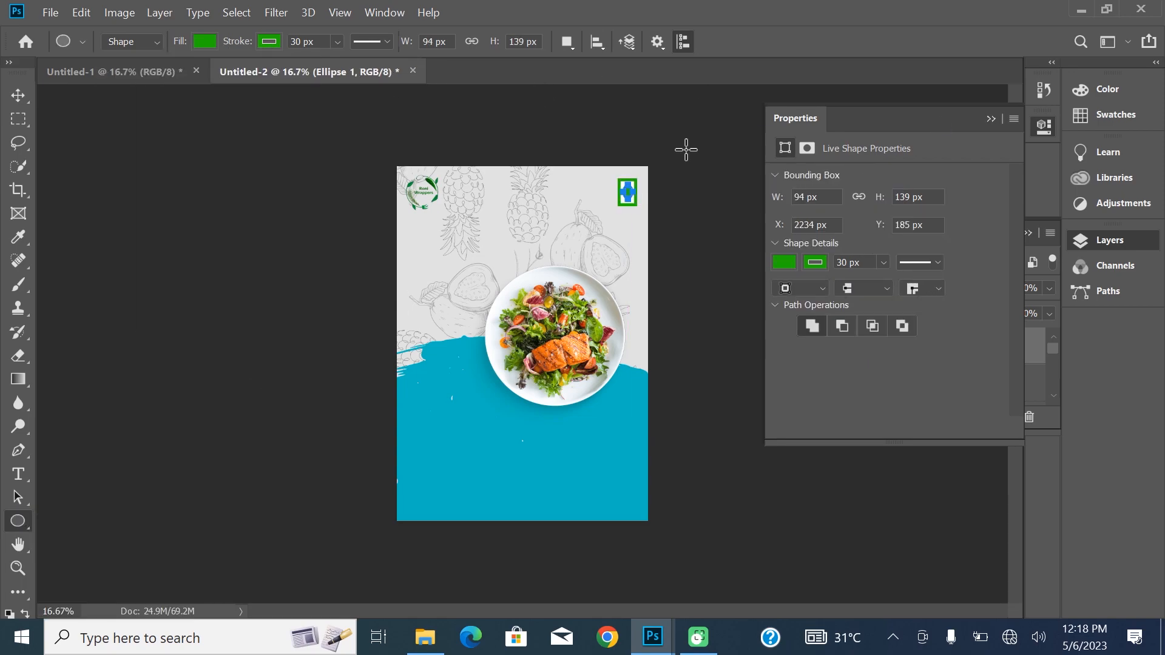
key("v")
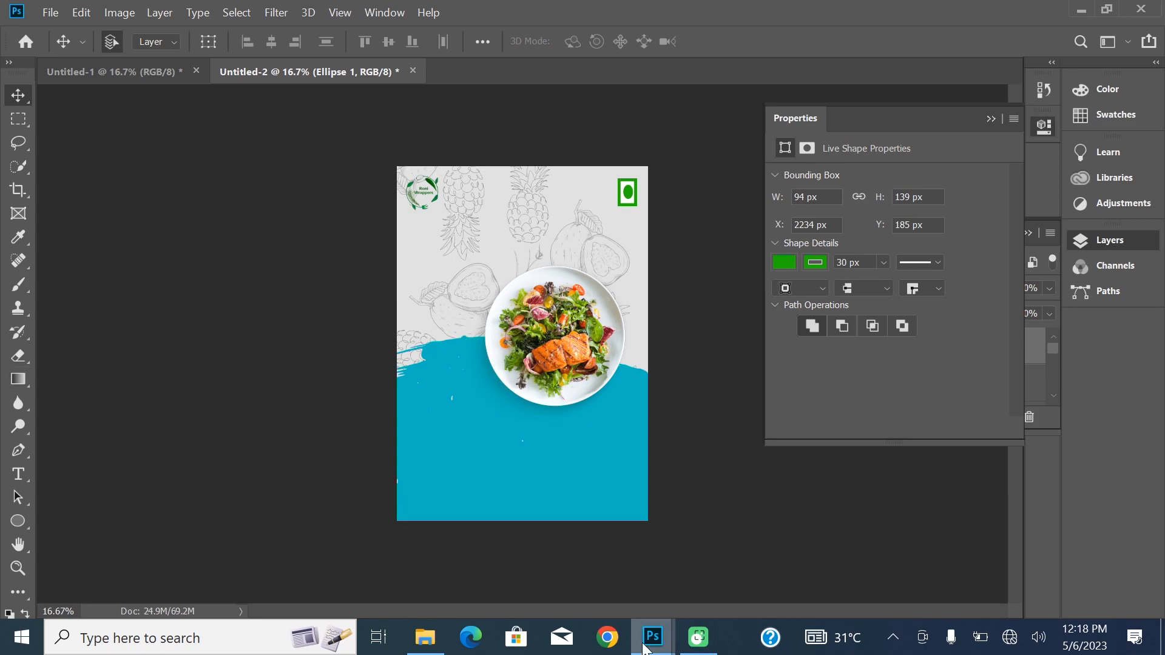
- Open the orange brush stroke image pngwing.com (10) from the png files folder
key("ctrl+o")
left_click(303, 45)
left_click(1128, 162)
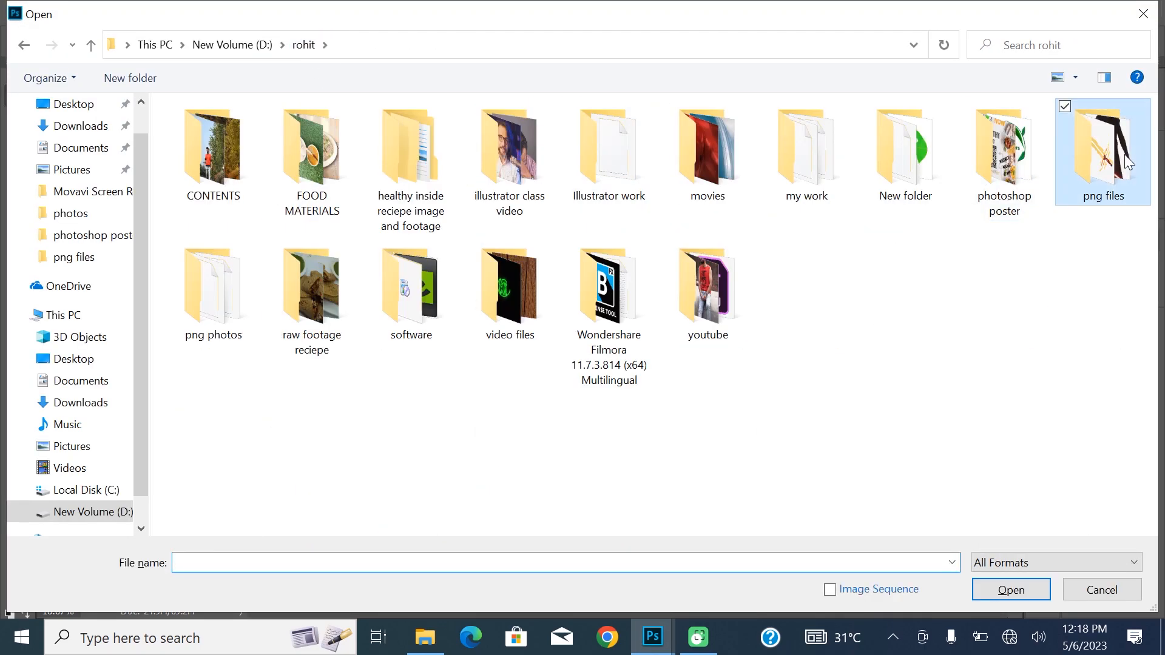
double_click(1128, 162)
scroll(1156, 242, "down", 5)
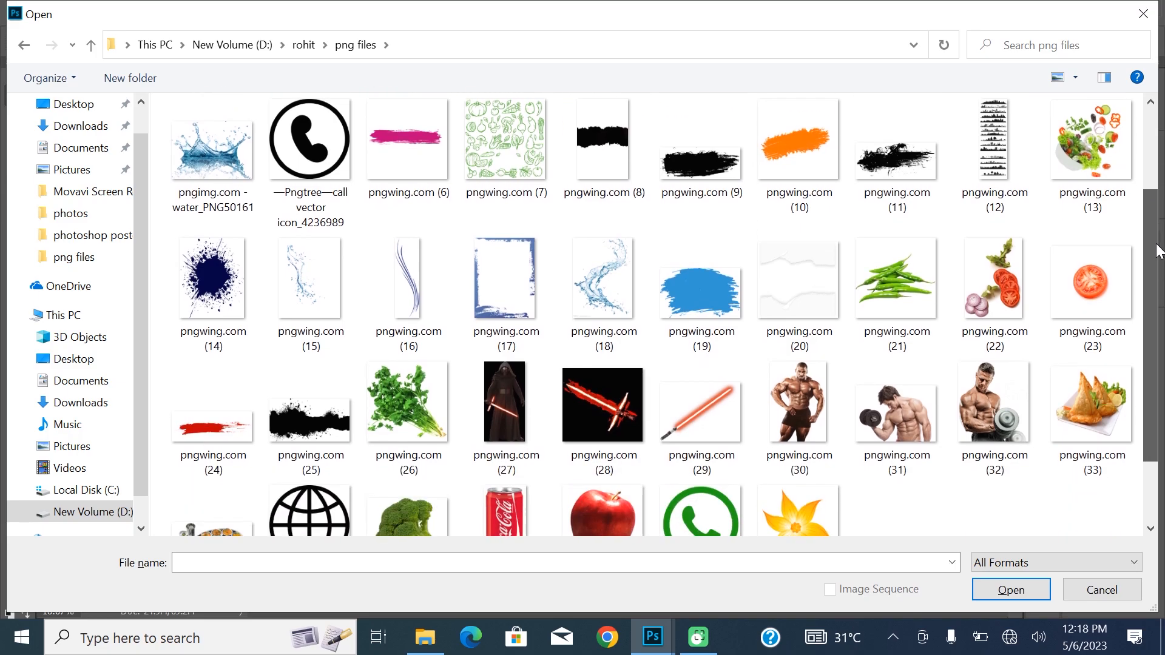
double_click(793, 144)
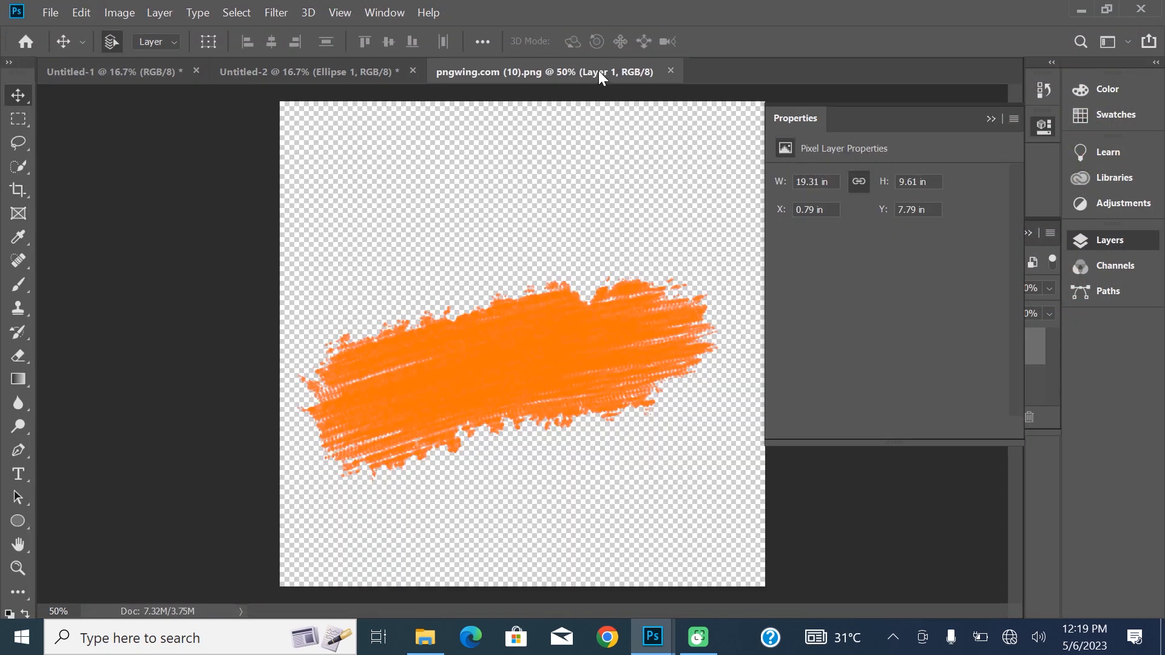
- Copy the orange brush stroke into the poster and minimize its source image
left_click_drag(598, 71, 683, 271)
left_click_drag(617, 563, 446, 444)
left_click_drag(654, 272, 451, 281)
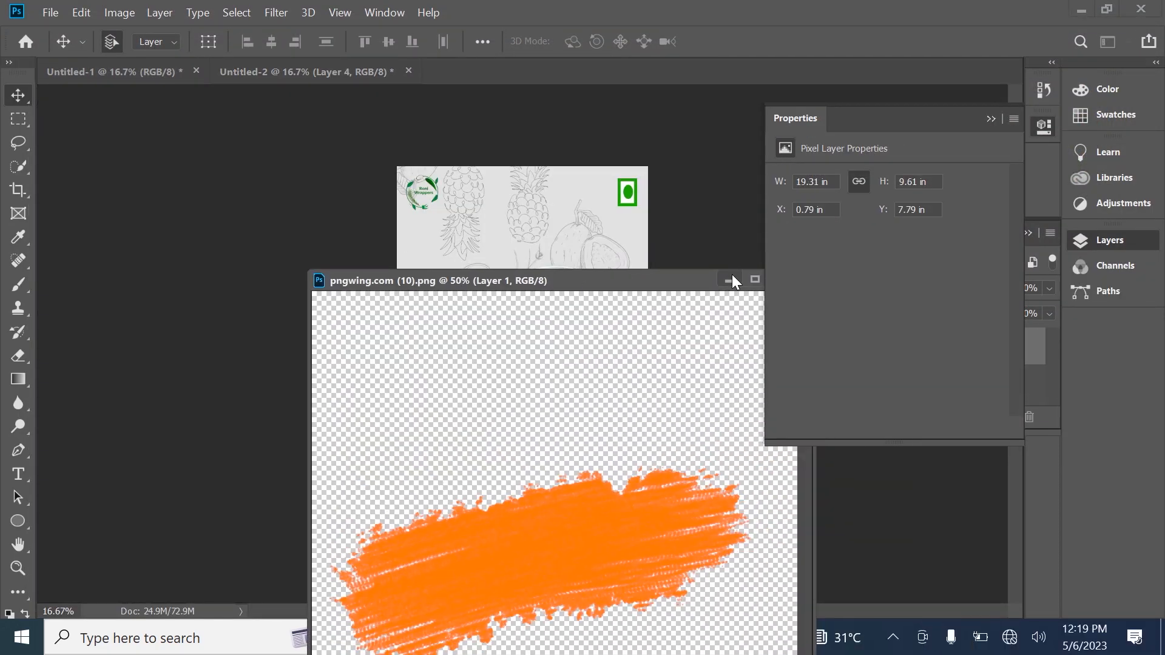
left_click(732, 276)
- Rotate the orange brush stroke by 19.16°, scale it to about 76% width and 121% height, and place it left of the plate
key("ctrl+t")
left_click_drag(472, 444, 462, 308)
left_click_drag(565, 270, 565, 302)
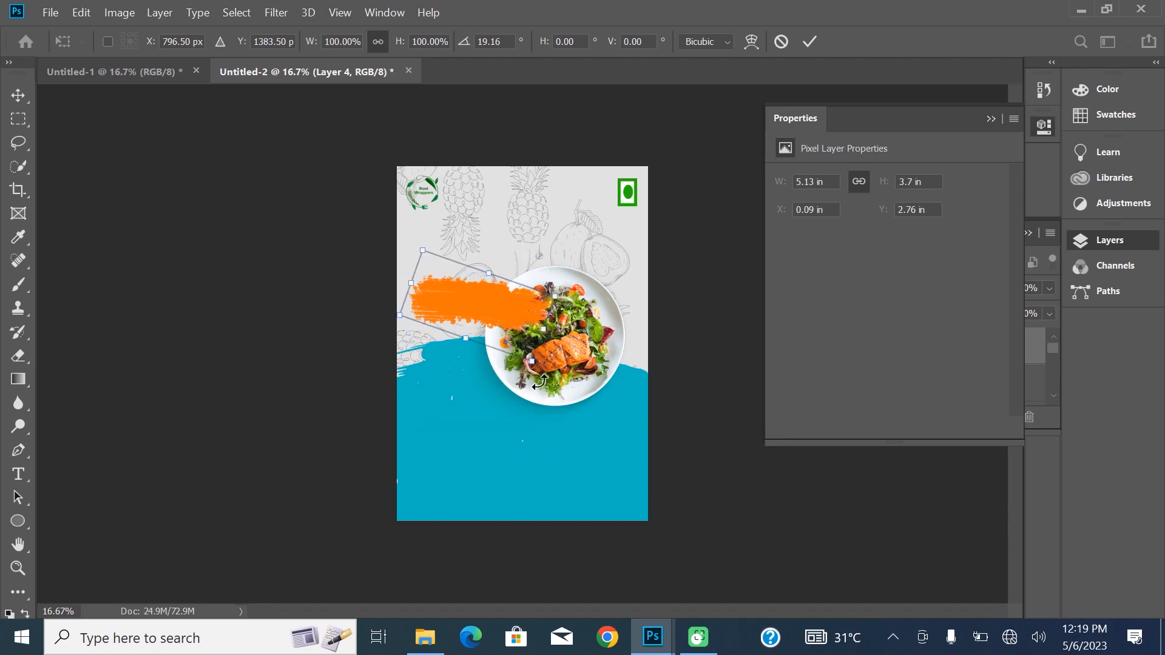
left_click_drag(411, 282, 471, 303)
mouse_move(554, 296)
left_mouse_down()
mouse_move(592, 246)
mouse_move(543, 279)
mouse_move(488, 279)
mouse_move(523, 206)
mouse_move(525, 261)
left_mouse_up()
left_click_drag(421, 286, 414, 284)
left_click_drag(500, 288, 497, 293)
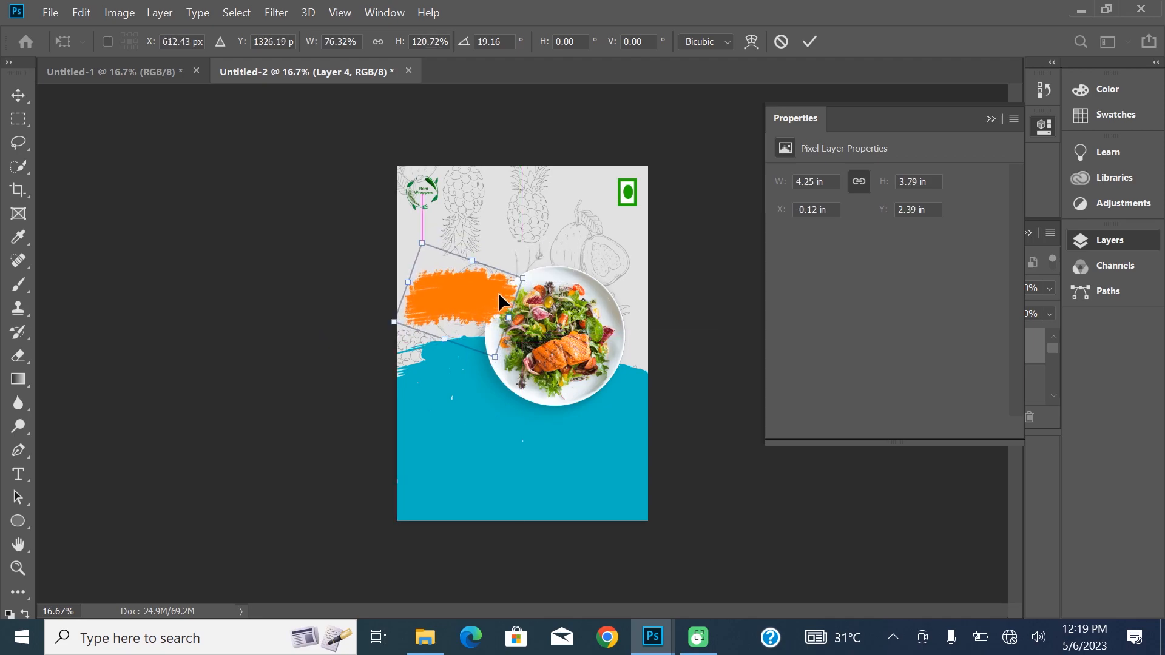
left_click(812, 42)
- Recolour the orange brush stroke to a blue matching the large paint stroke with a Hue/Saturation adjustment
left_click(124, 22)
mouse_move(182, 50)
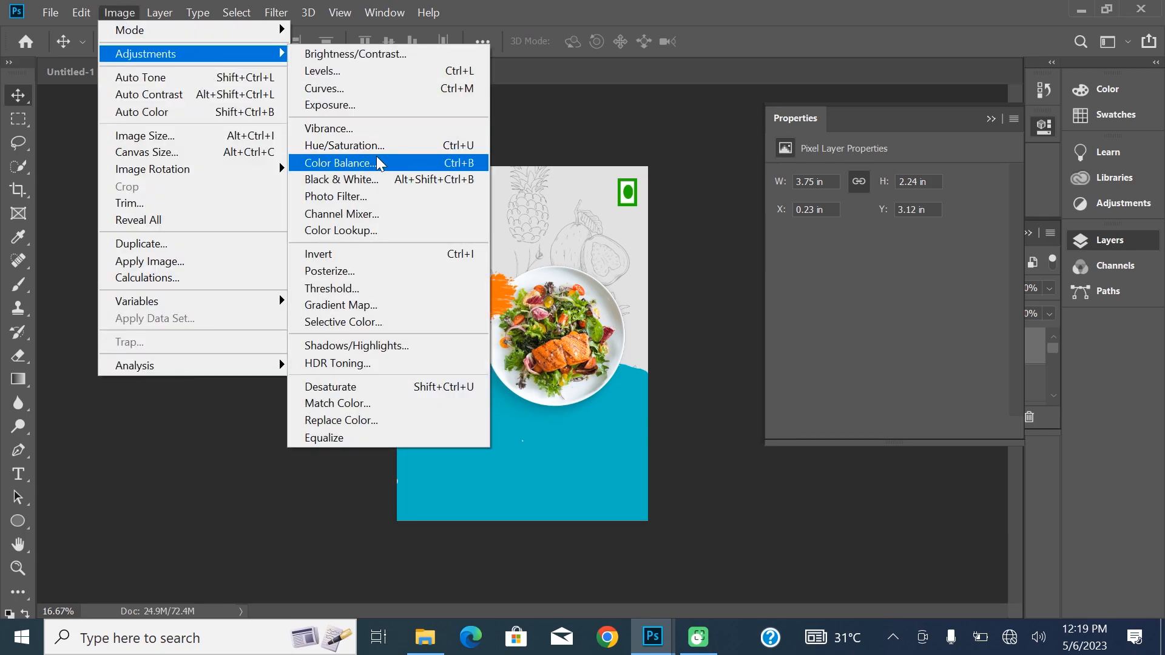
left_click(364, 145)
left_click_drag(827, 213, 907, 214)
left_click_drag(824, 261, 782, 252)
key("Return")
key("v")
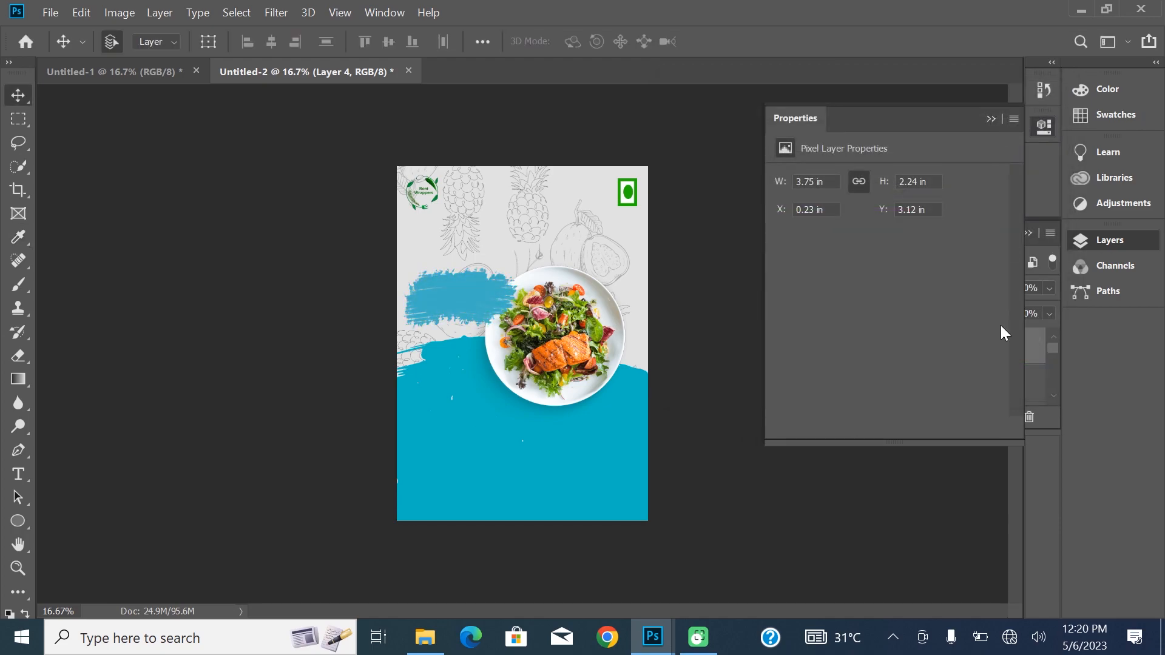
- Add a drop shadow layer style to the small blue brush stroke, leaving the stroke effect off
left_click(1089, 242)
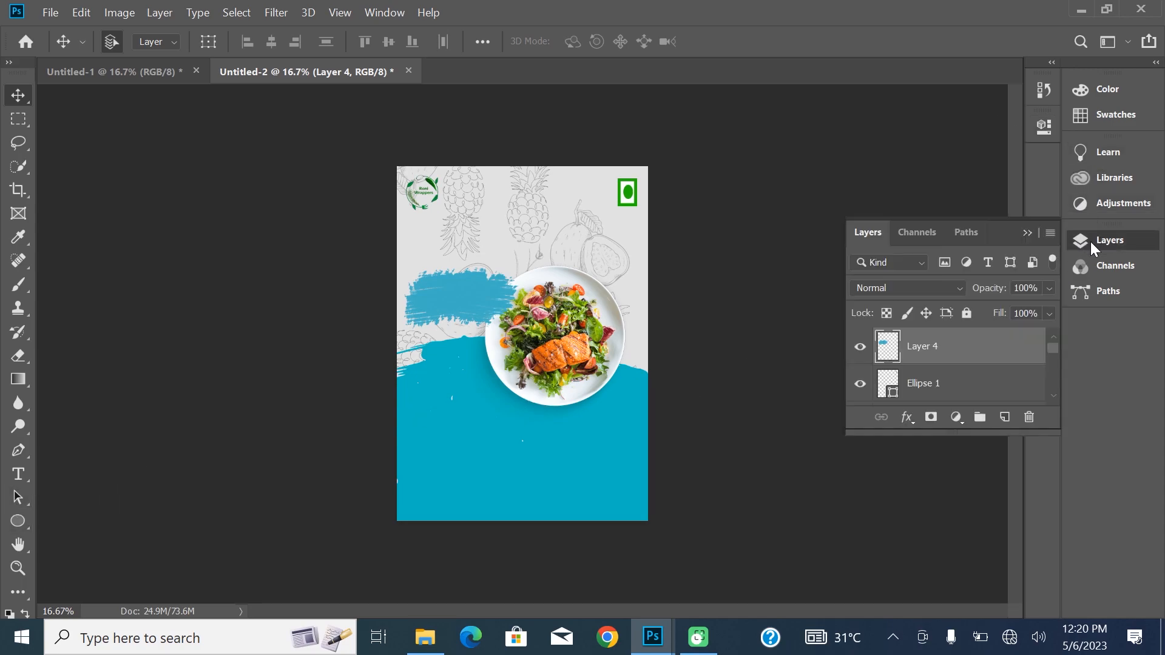
double_click(1008, 349)
left_click(436, 330)
left_click_drag(567, 176, 833, 137)
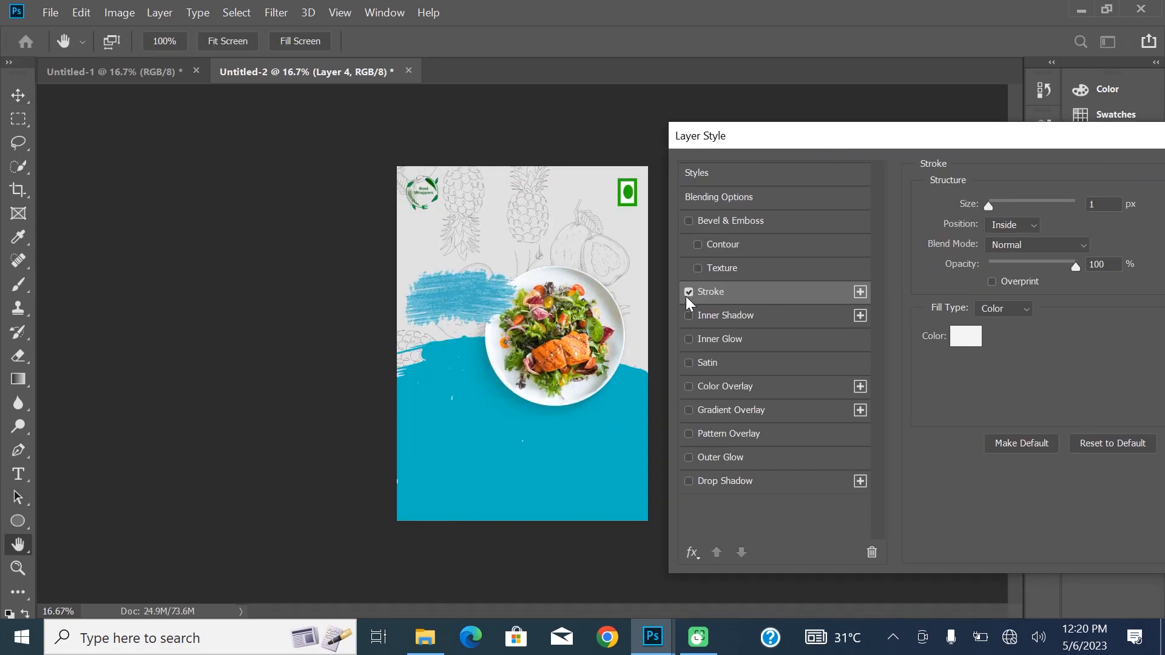
left_click(688, 292)
left_click(688, 481)
left_click_drag(999, 140, 772, 137)
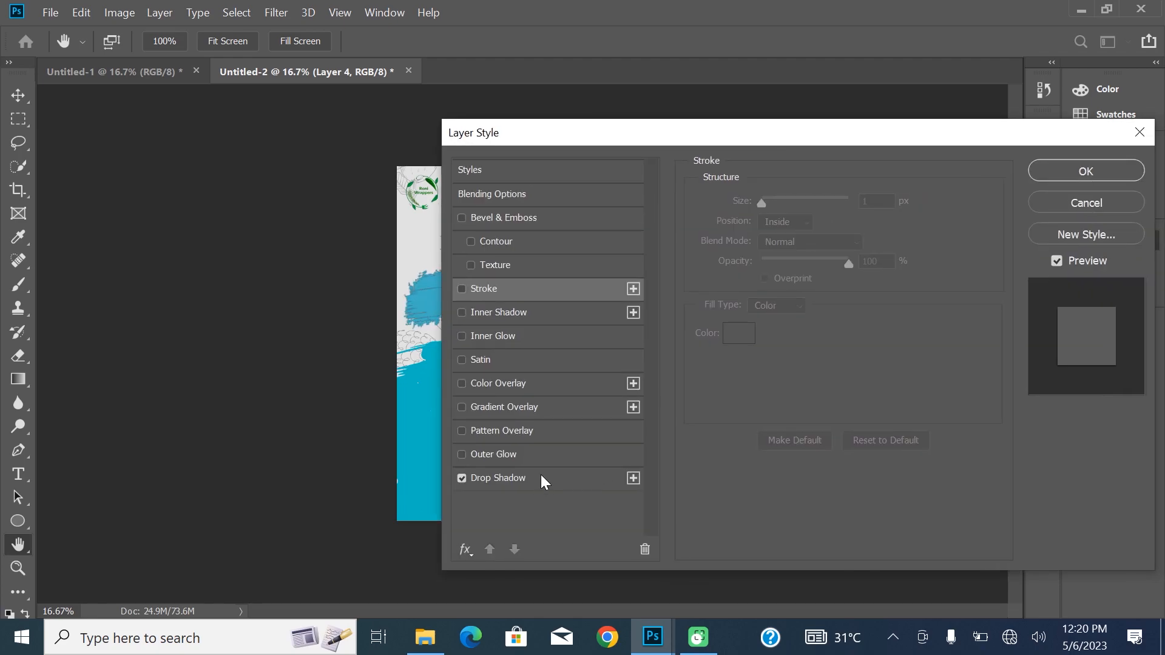
left_click(544, 481)
left_click(1086, 170)
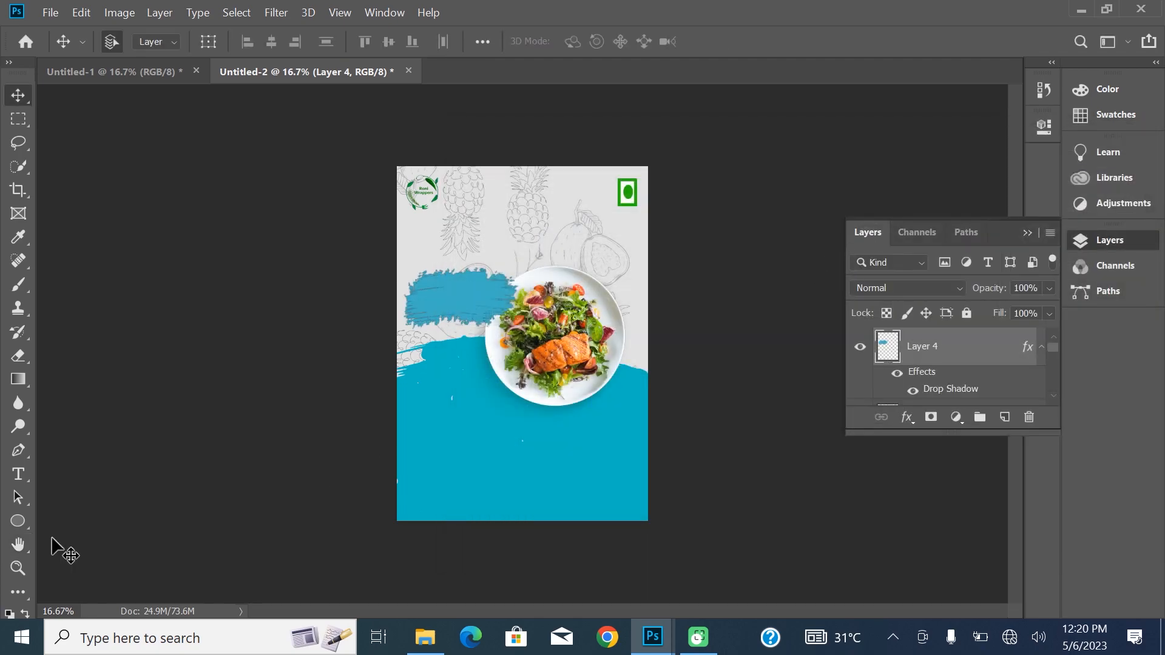
- Add the white Tahoma Bold text "ORDER NOW" below the plate, set to 47.01 pt with 41 pt leading
key("t")
left_click_drag(467, 410, 627, 485)
type("o")
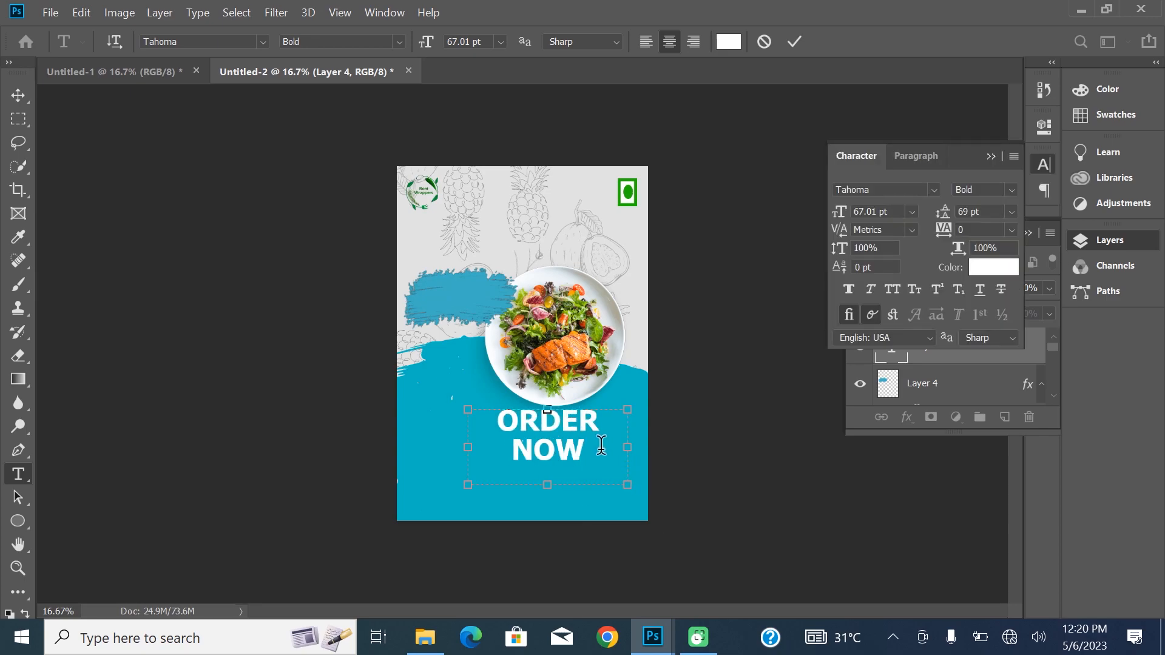
key("ctrl+a")
left_click_drag(440, 43, 417, 47)
left_click_drag(944, 213, 919, 220)
left_click(795, 41)
- Move the ORDER NOW text onto the small blue brush stroke
key("ctrl+t")
mouse_move(568, 449)
left_mouse_down()
mouse_move(475, 305)
mouse_move(479, 315)
left_mouse_up()
left_click(810, 42)
- Add a text box across the upper part of the poster with the heading "RONI WRAPPERS" in capitals
left_click_drag(467, 183, 647, 317)
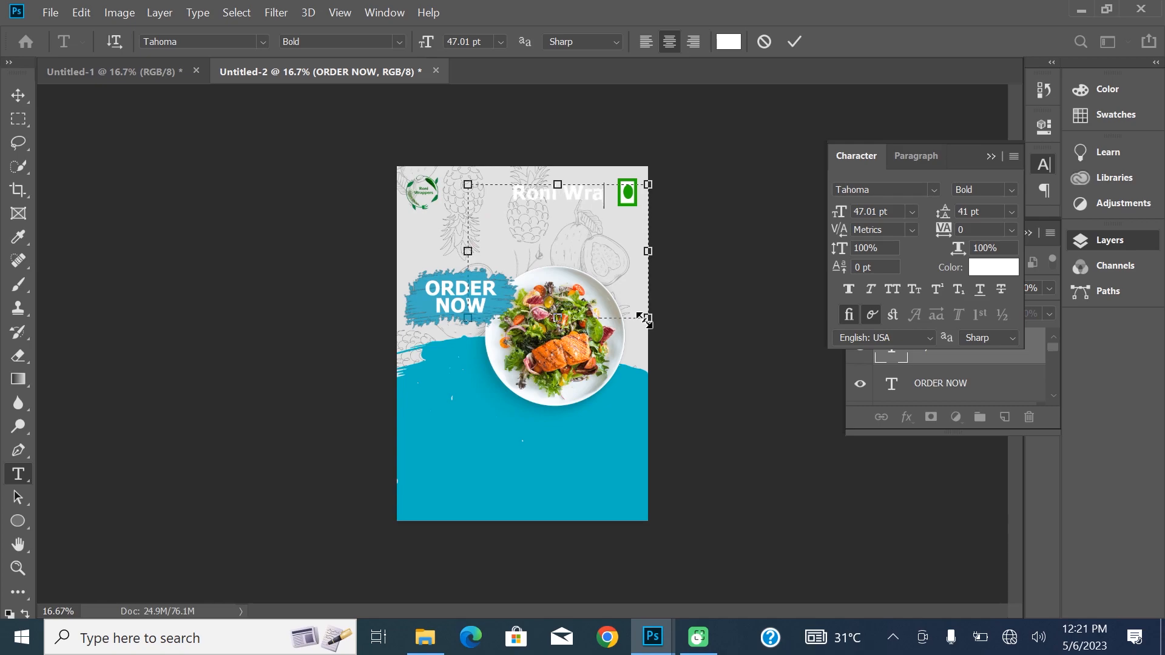
key("ctrl+a")
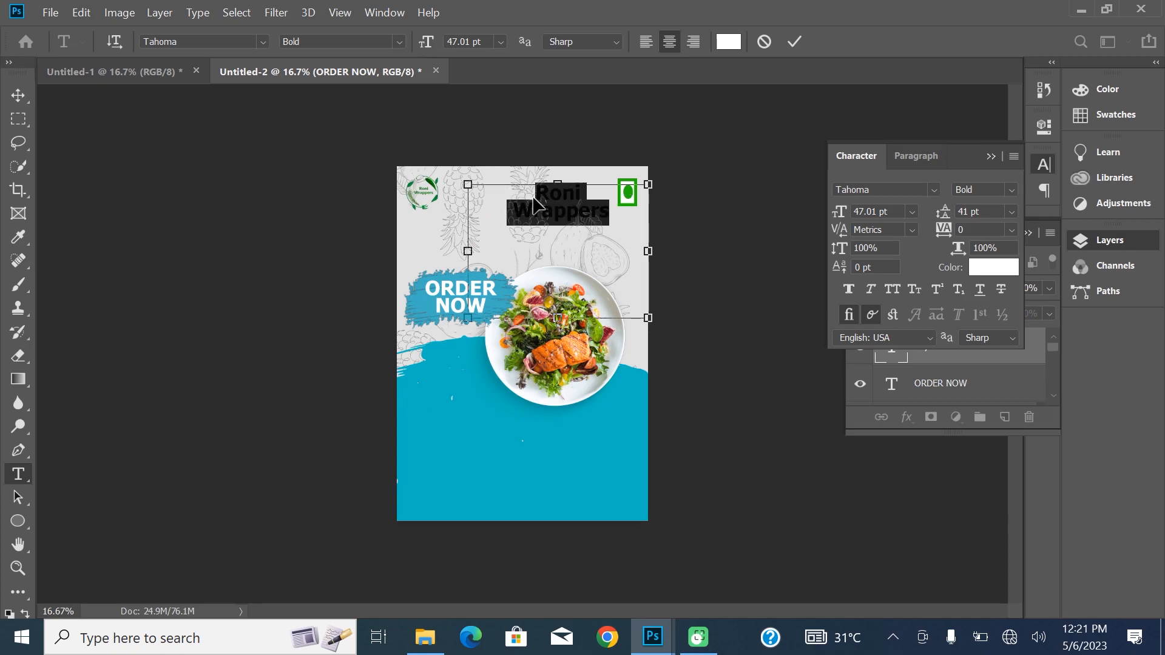
type("roni wrappers")
key("ctrl+a")
type("RONI WRAPPERS")
- Browse the font list and set the RONI WRAPPERS heading to Arial Bold
key("ctrl+a")
left_click(229, 41)
scroll(229, 40, "down", 5)
scroll(229, 41, "down", 7)
scroll(229, 40, "down", 10)
scroll(229, 40, "down", 8)
scroll(229, 40, "up", 10)
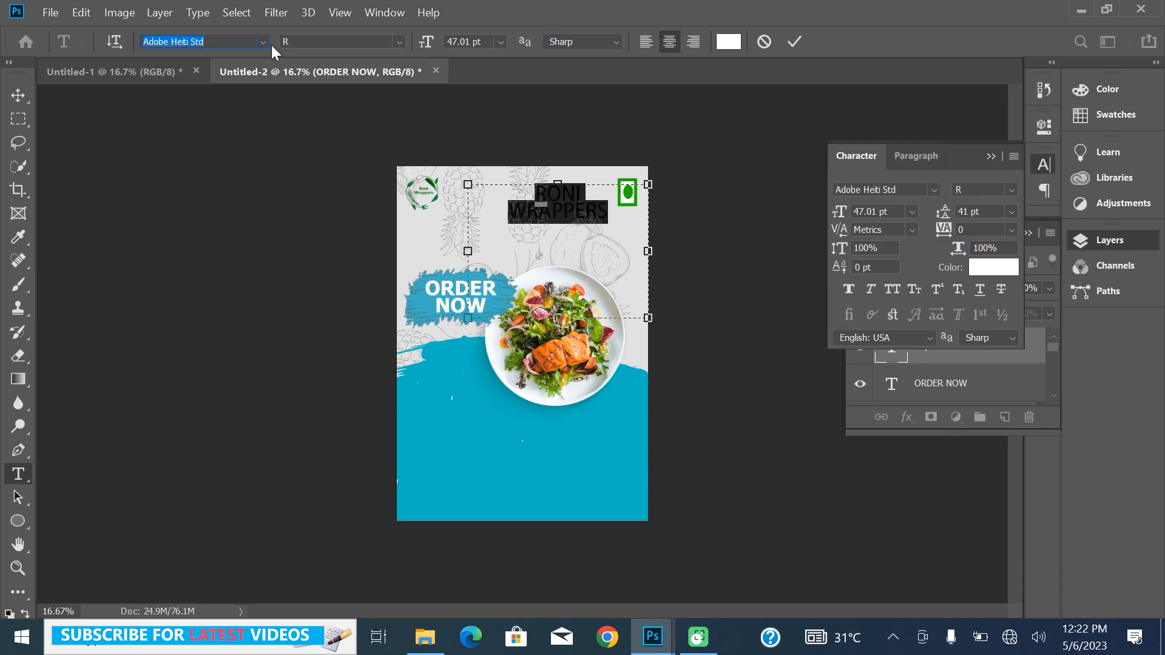
left_click(262, 41)
scroll(484, 261, "down", 10)
left_click_drag(488, 267, 488, 177)
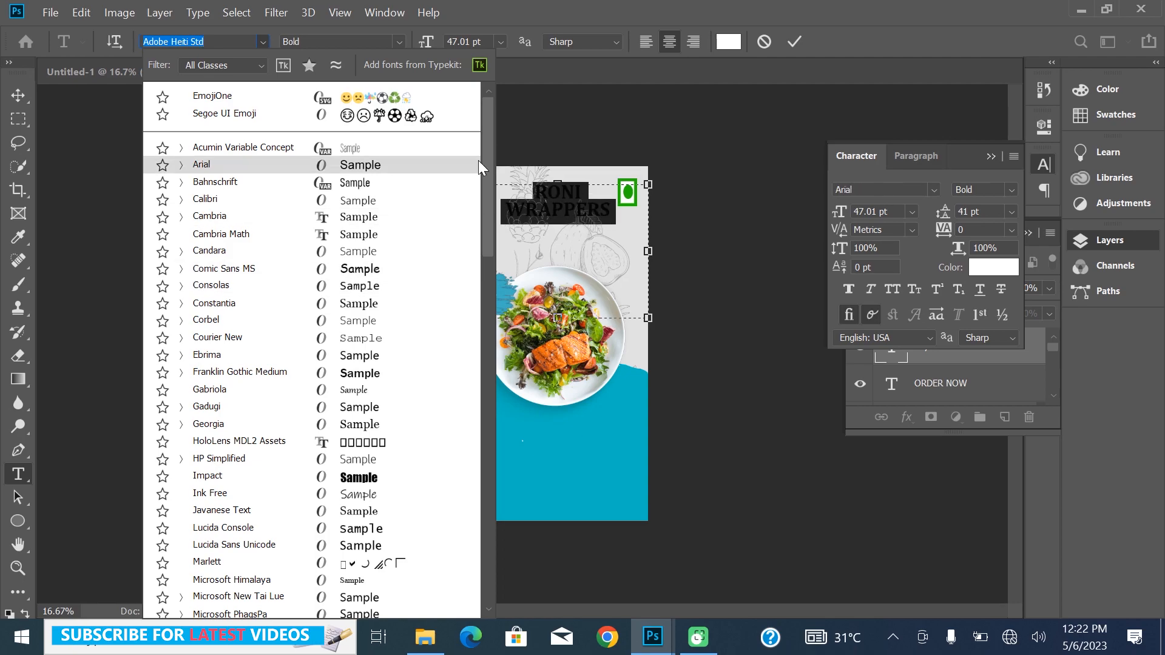
left_click(479, 163)
- Change the RONI WRAPPERS heading to a dark teal based on a colour sampled from the small brush stroke
left_click(733, 49)
left_click(509, 424)
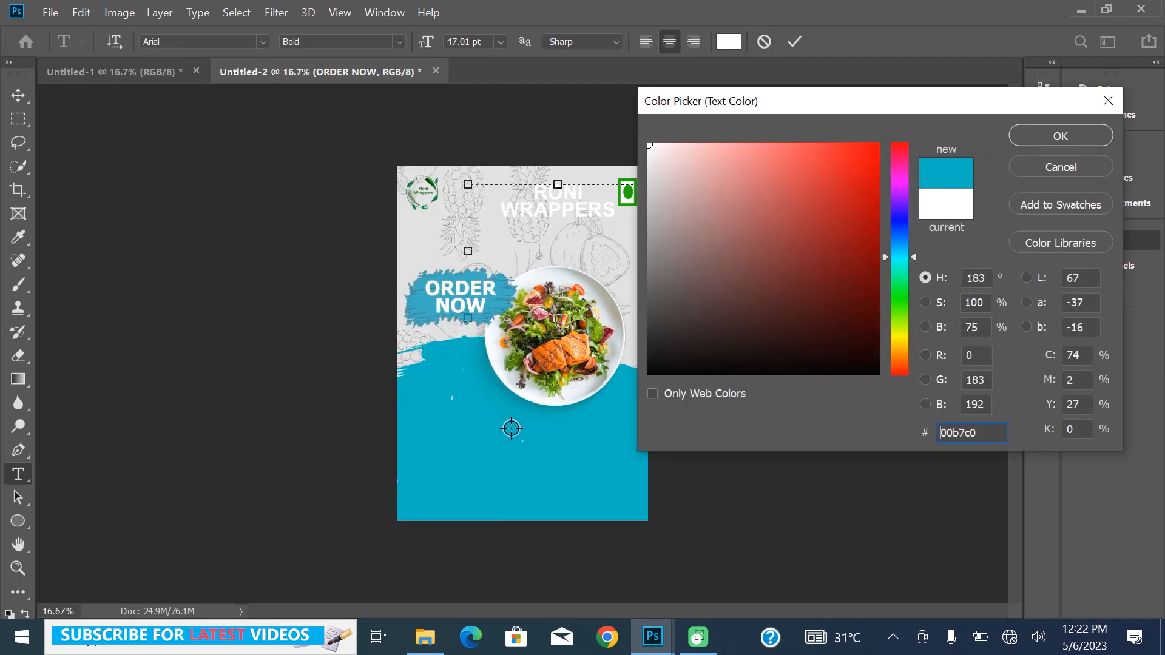
left_click(416, 293)
left_click_drag(864, 205, 860, 265)
left_click(1063, 130)
left_click(794, 41)
- Show the rulers and enlarge the RONI WRAPPERS heading to about 129 percent, placing it between the logo and the vegetarian mark
key("ctrl+r")
key("ctrl+t")
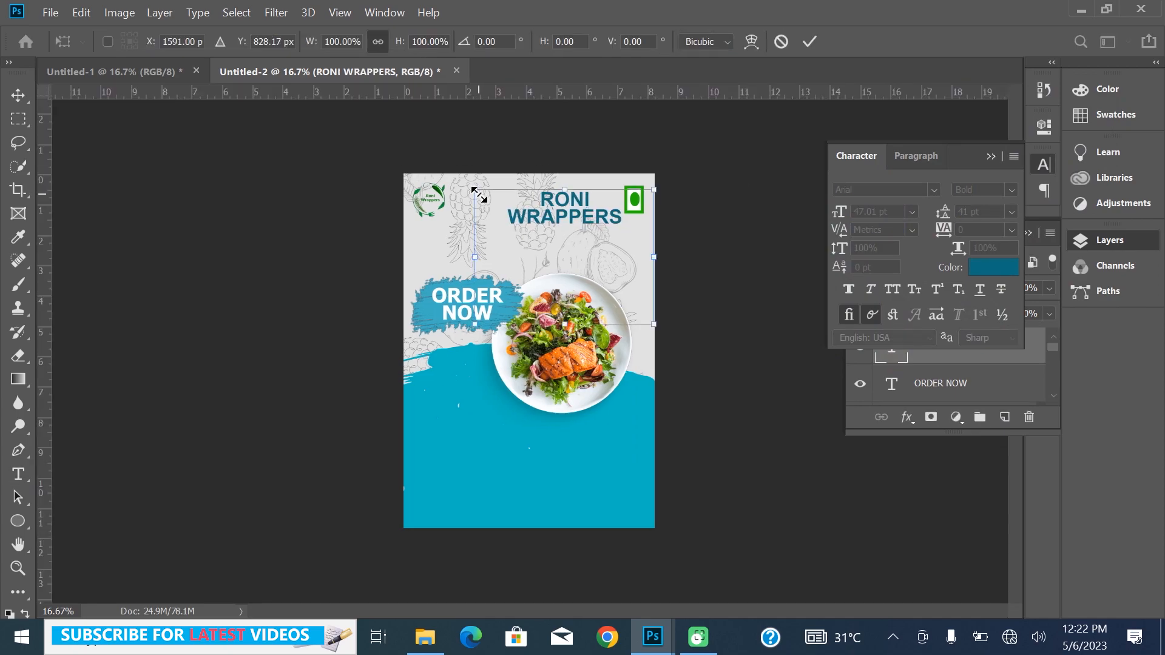
left_click_drag(475, 190, 422, 150)
left_click_drag(529, 214, 527, 244)
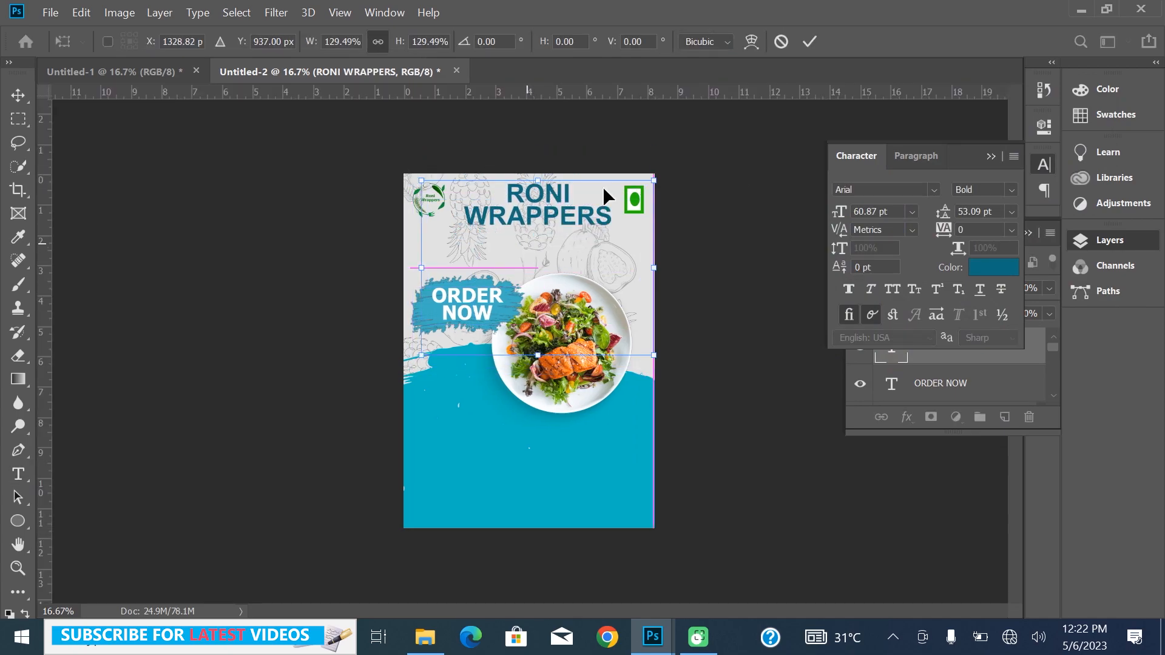
left_click(810, 43)
left_click(991, 156)
- Nudge the RONI WRAPPERS heading slightly down and to the left
key("ctrl+t")
key("Down")
key("Down")
key("Down")
key("Down")
key("Down")
key("Down")
key("Left")
key("Left")
key("Left")
left_click(811, 42)
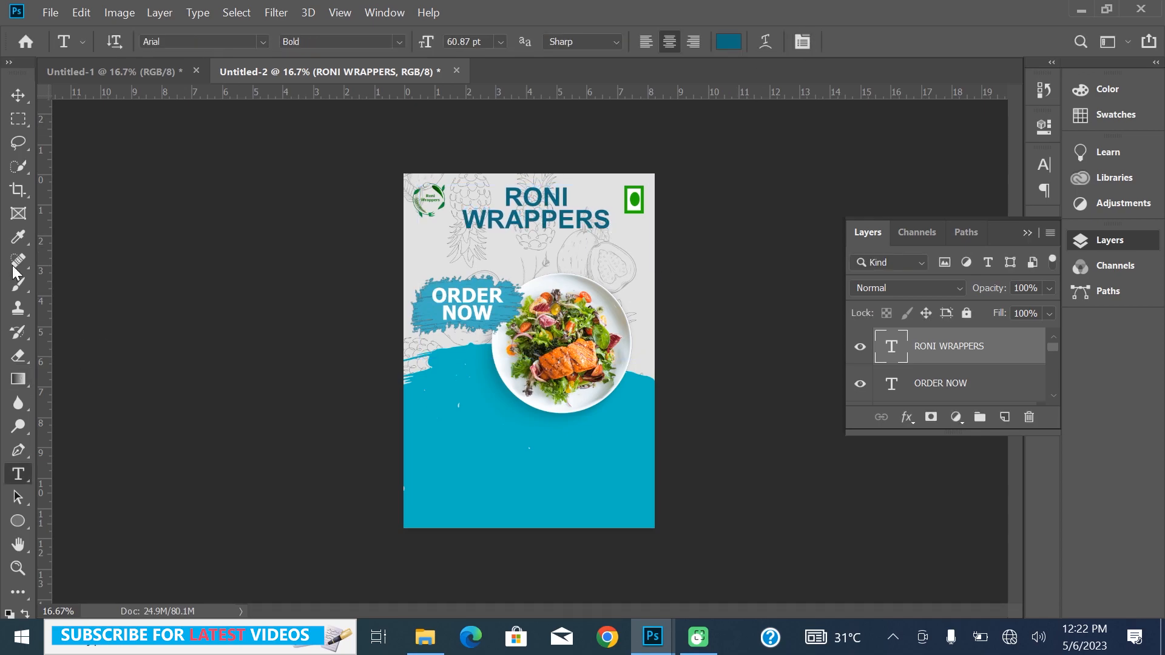
- Rasterize the RONI WRAPPERS heading layer with the Brush tool and undo the trial dab near the plate
left_click(18, 283)
left_click(592, 275)
left_click(686, 296)
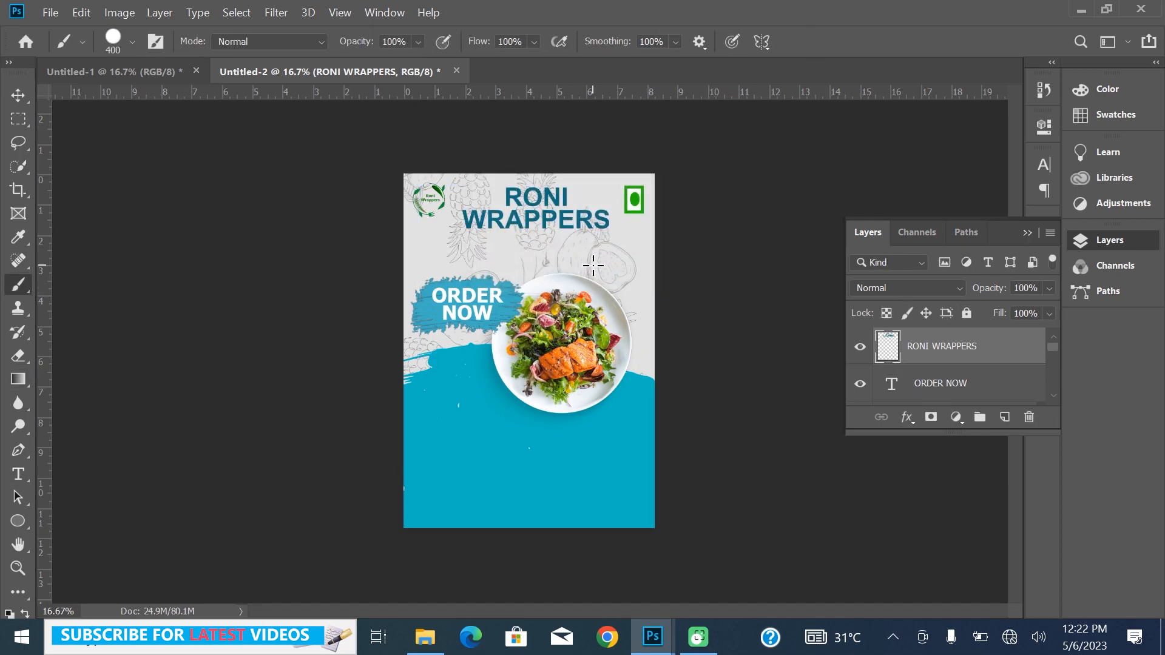
left_click(616, 275)
key("ctrl+z")
- Add a new layer above the heading and choose a rough-edged brush preset for painting accents
left_click(1004, 417)
left_click(131, 42)
left_click_drag(221, 216, 220, 275)
double_click(141, 232)
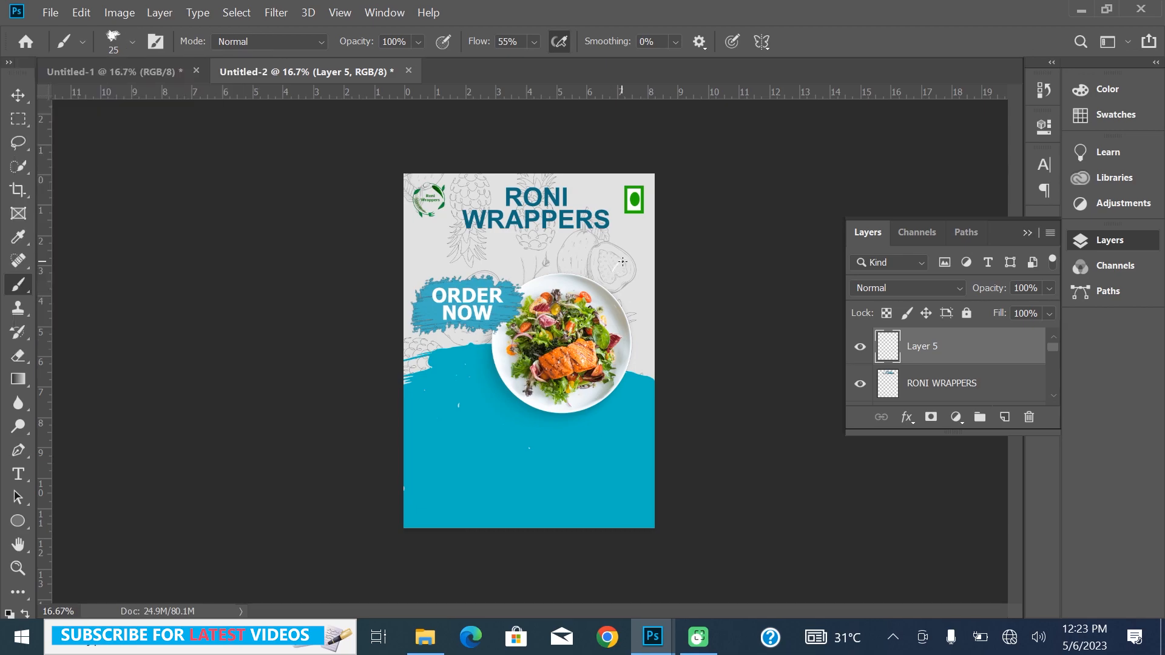
- Set the foreground colour to the blue sampled from the large paint stroke
left_click(1120, 90)
left_click(871, 116)
left_click(592, 443)
left_click(1058, 135)
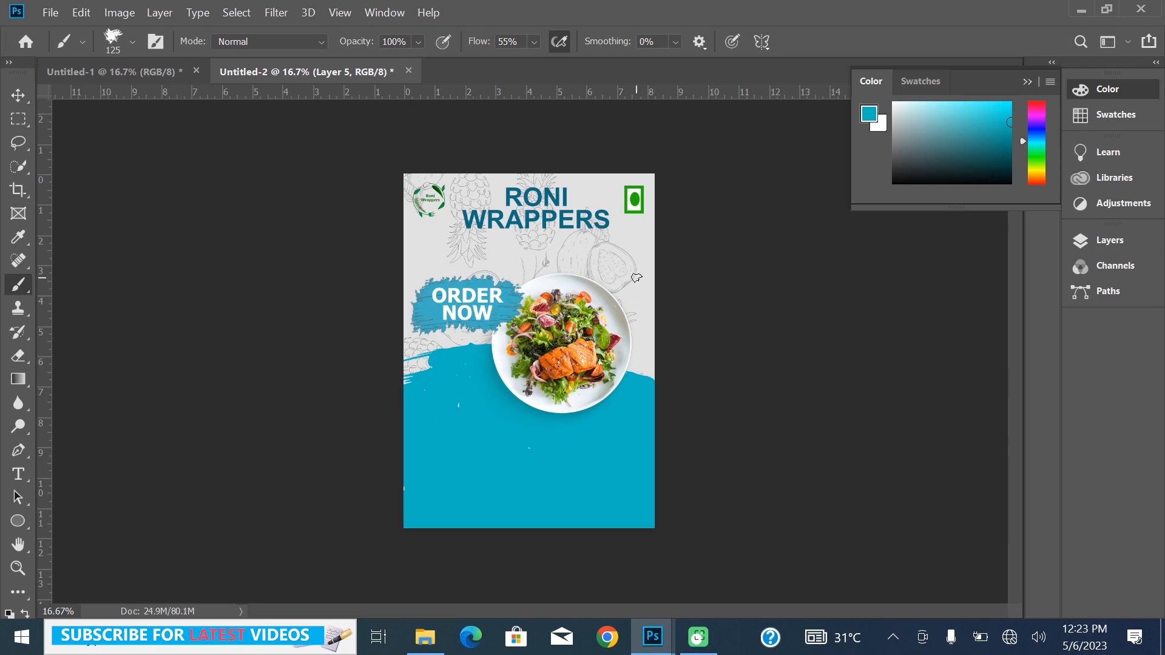
- Undo the trial strokes and paint short accent strokes around the plate, blue over the grey area and white over the blue area
key("ctrl+z")
key("ctrl+z")
key("ctrl+z")
left_click_drag(605, 268, 618, 249)
left_click_drag(635, 315, 665, 309)
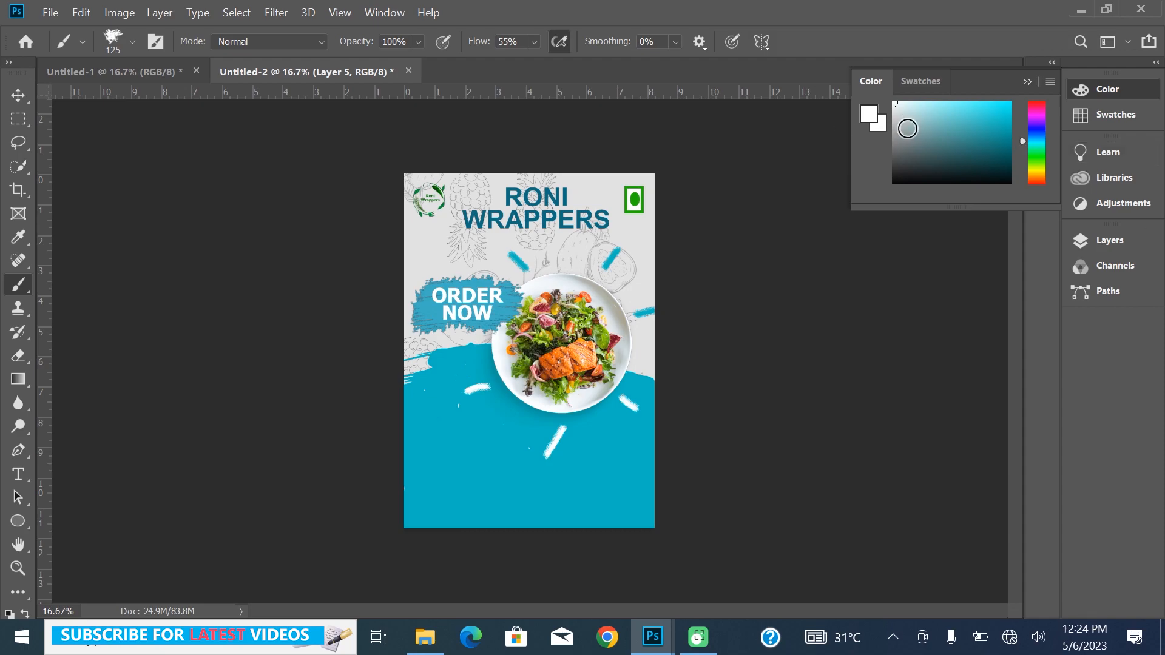
- Add a PREMIUM QUALITY text box between the heading and the plate and colour the text black
key("t")
left_click_drag(503, 245, 644, 302)
type("PREMIUM QUALITY")
key("ctrl+a")
left_click(728, 41)
left_click(868, 338)
left_click(868, 286)
left_click_drag(707, 363, 676, 453)
left_click(1041, 129)
- Browse the fonts and set the PREMIUM QUALITY text to MV Boli Regular
left_click(198, 41)
scroll(197, 40, "up", 10)
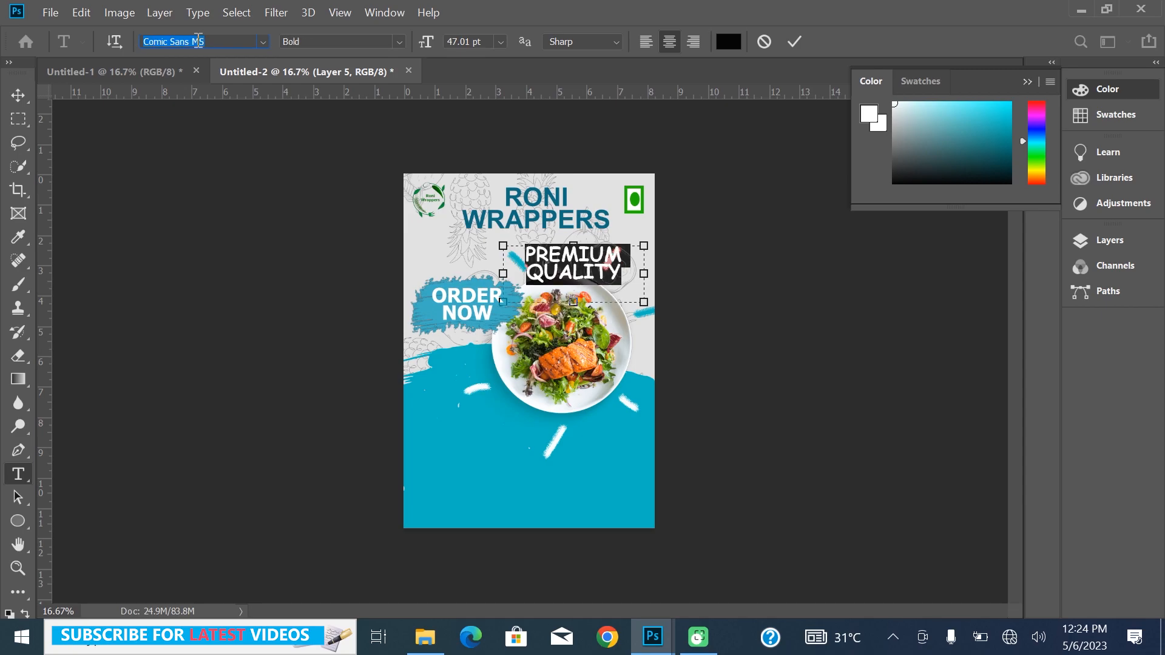
scroll(198, 41, "down", 1)
left_click(262, 41)
scroll(489, 200, "down", 3)
mouse_move(484, 226)
left_mouse_down()
mouse_move(489, 412)
mouse_move(485, 188)
mouse_move(494, 326)
left_mouse_up()
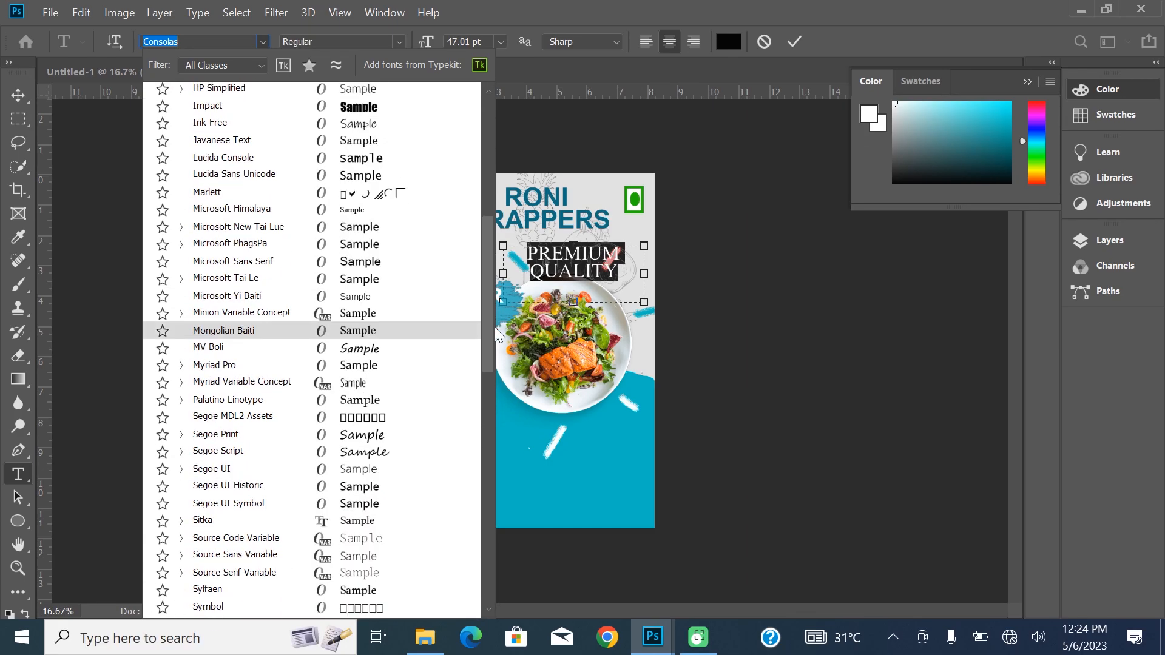
left_click(380, 349)
left_click(794, 41)
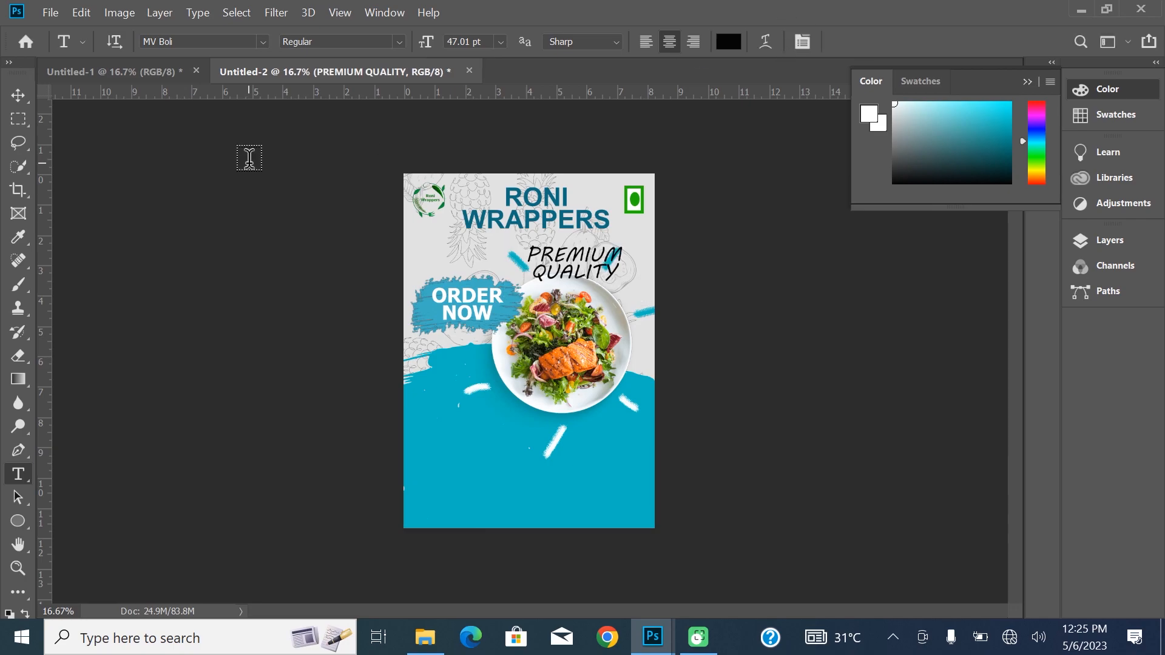
- Scale the PREMIUM QUALITY text down to about 63 percent
key("ctrl+t")
left_click_drag(614, 274, 555, 260)
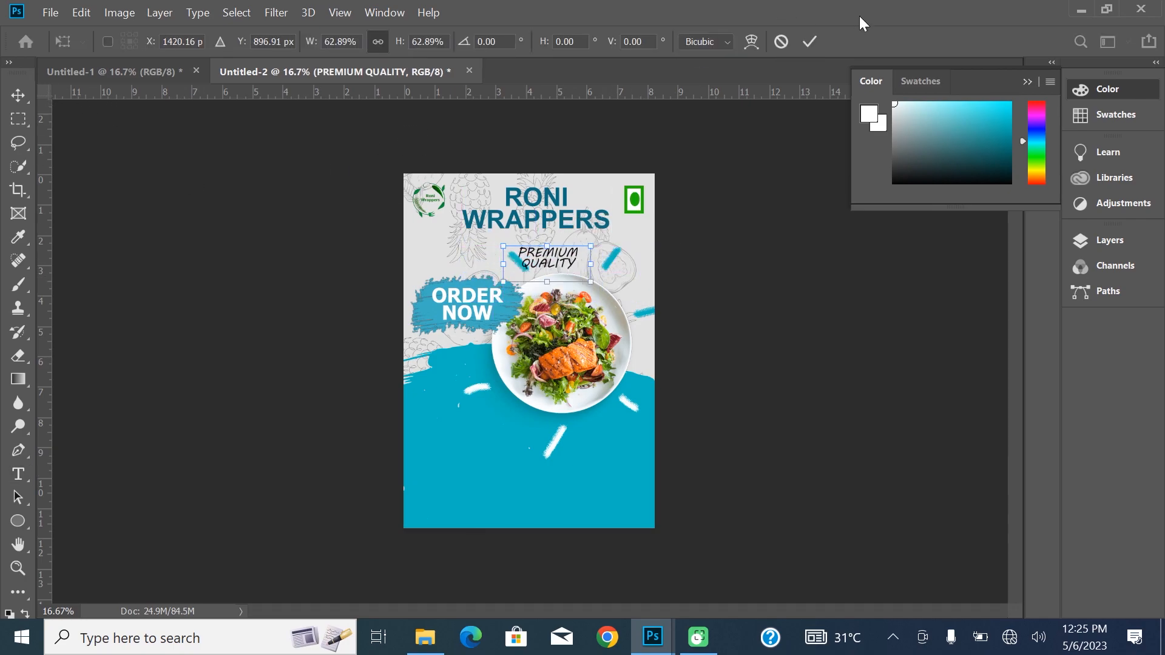
left_click(809, 41)
- Try Courier New and other fonts on the PREMIUM QUALITY text and return it to MV Boli
left_click(548, 265)
key("ctrl+a")
left_click(260, 42)
left_click_drag(490, 163, 475, 219)
left_click(475, 218)
left_click(262, 42)
left_click_drag(489, 164, 443, 257)
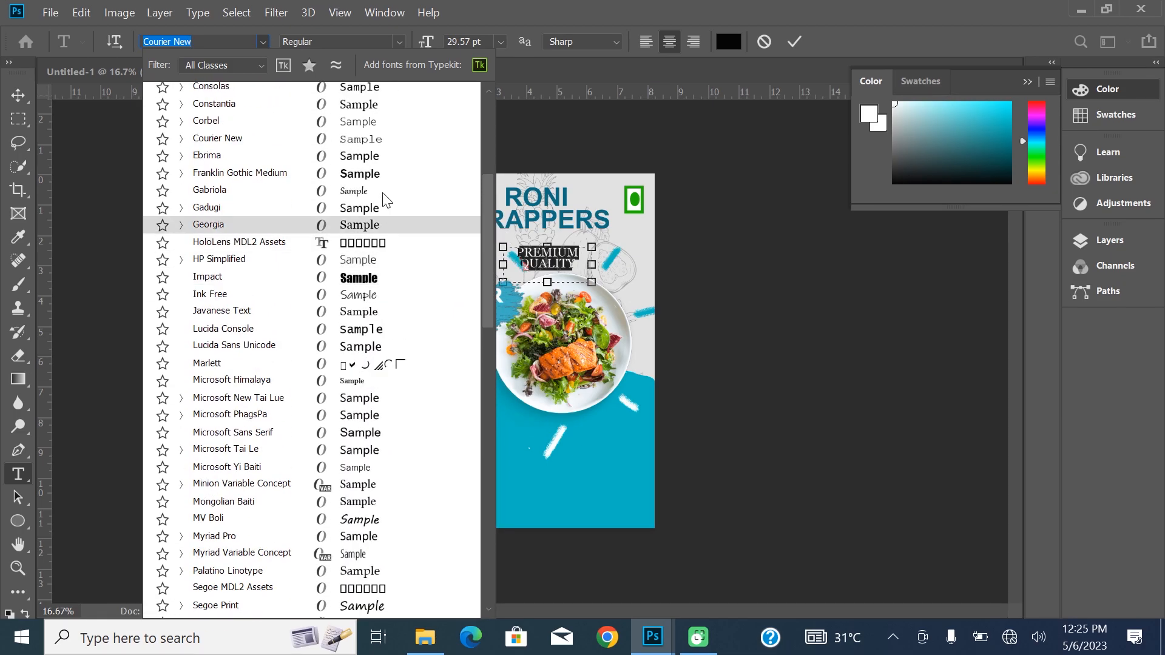
left_click_drag(487, 182, 486, 139)
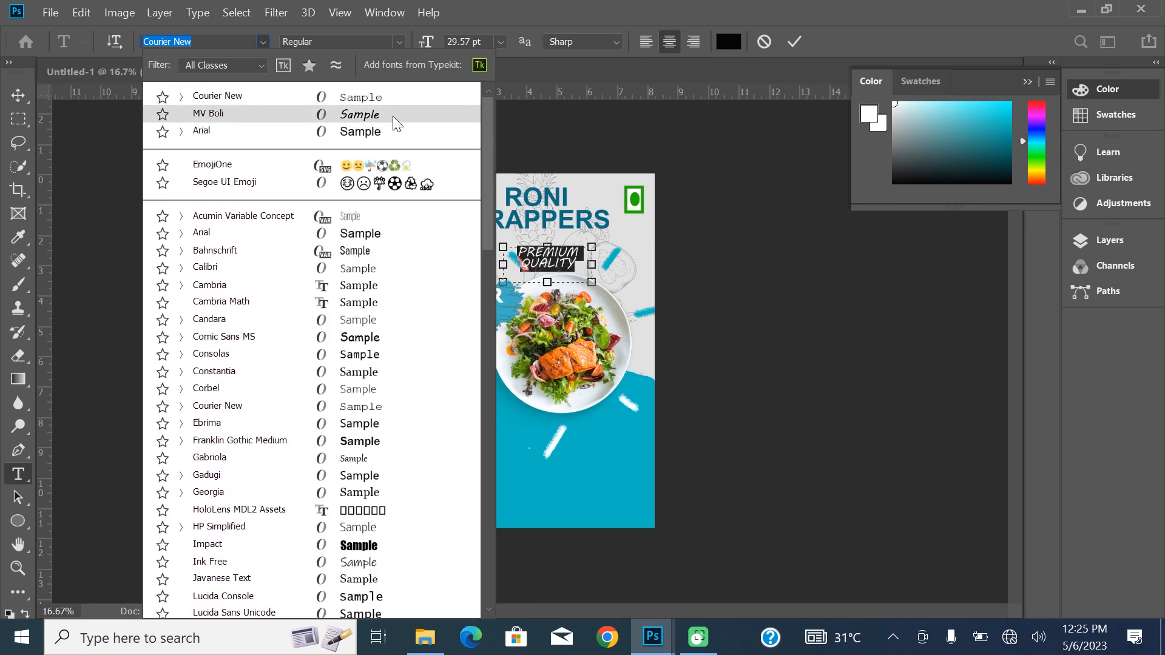
left_click(358, 114)
- Set the PREMIUM QUALITY text to 35.57 pt and widen its box to about 4.99 in so it fits on one line
left_click(399, 41)
left_click(399, 41)
left_click_drag(426, 44, 431, 43)
left_click_drag(592, 264, 657, 265)
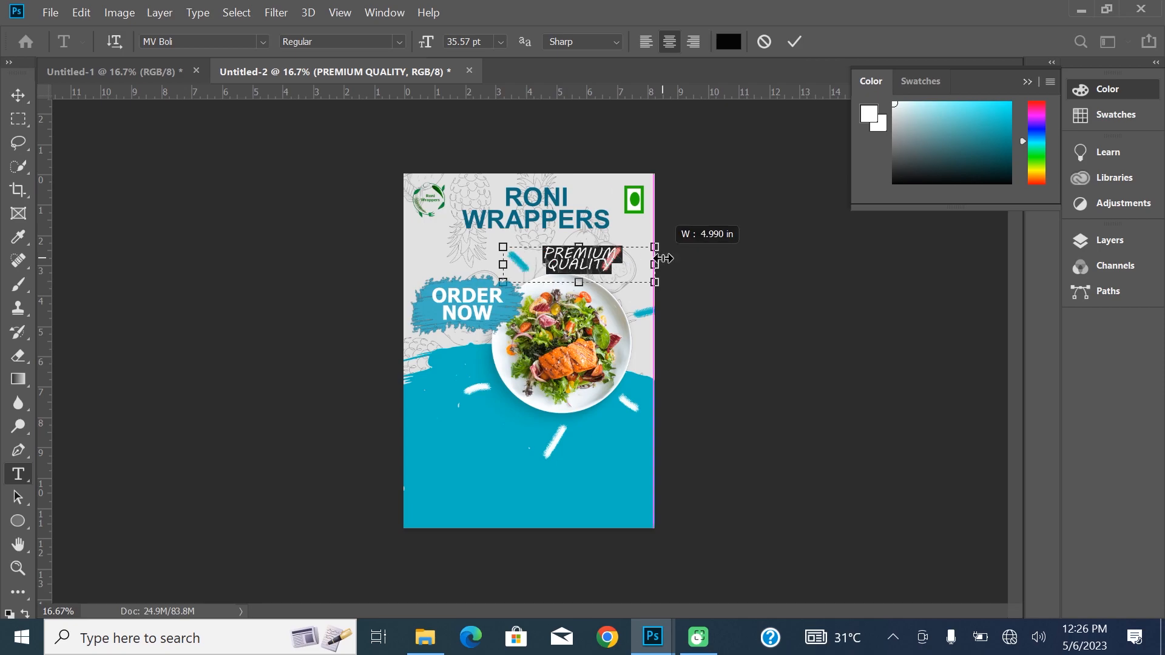
left_click(535, 273)
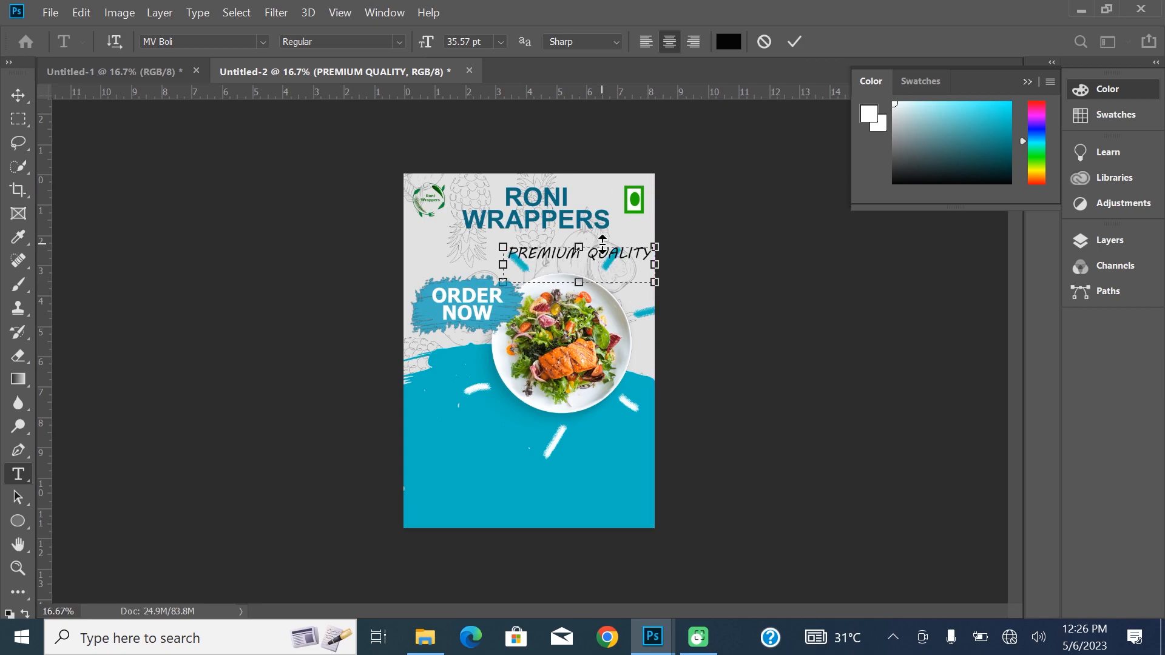
left_click(795, 42)
- Move the PREMIUM QUALITY line directly beneath the RONI WRAPPERS heading, aligned with it
key("ctrl+t")
left_click_drag(616, 255, 571, 255)
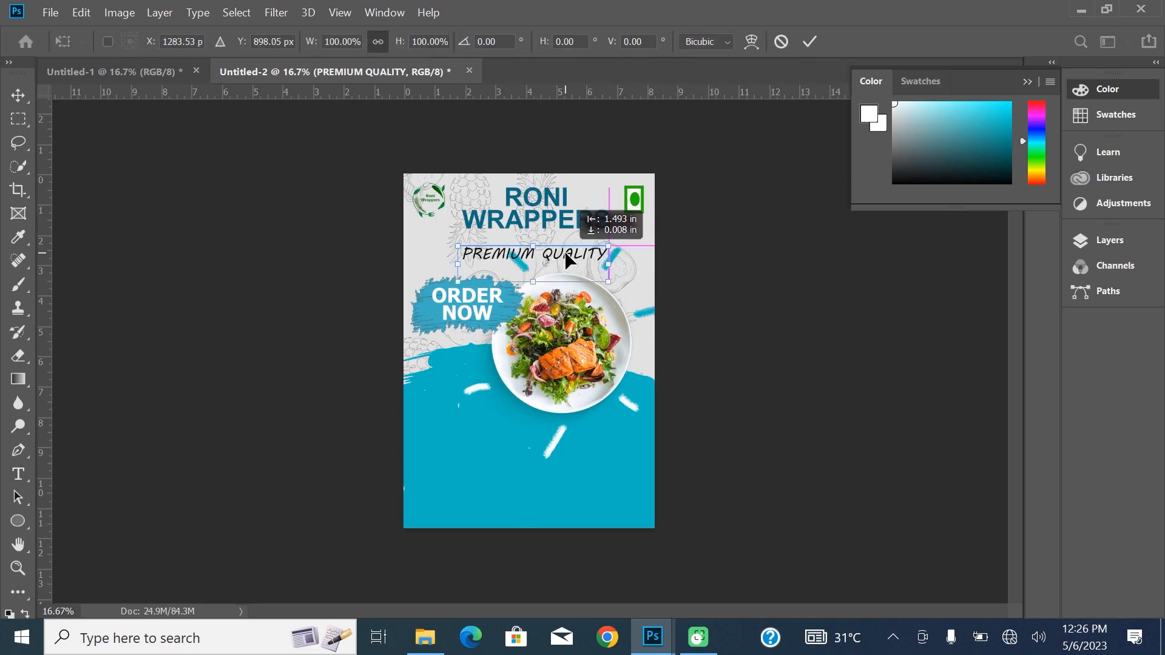
left_click(813, 46)
- Add a lorem ipsum paragraph box below the plate at 26.55 pt with 25 pt leading
left_click_drag(432, 420, 675, 501)
left_click_drag(429, 48, 392, 45)
left_click(1027, 82)
left_click(1043, 164)
left_click_drag(943, 213, 928, 215)
left_click_drag(425, 46, 429, 49)
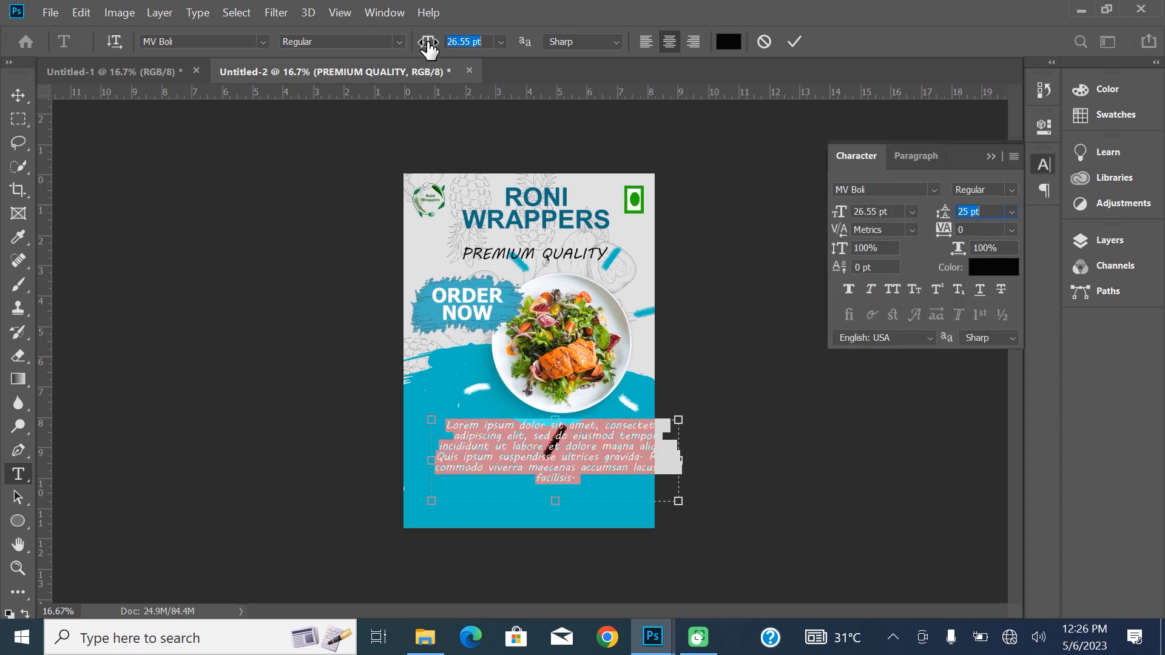
- Left-align the lorem ipsum paragraph, fit its box inside the poster and set its size to 23.55 pt
left_click_drag(431, 460, 429, 461)
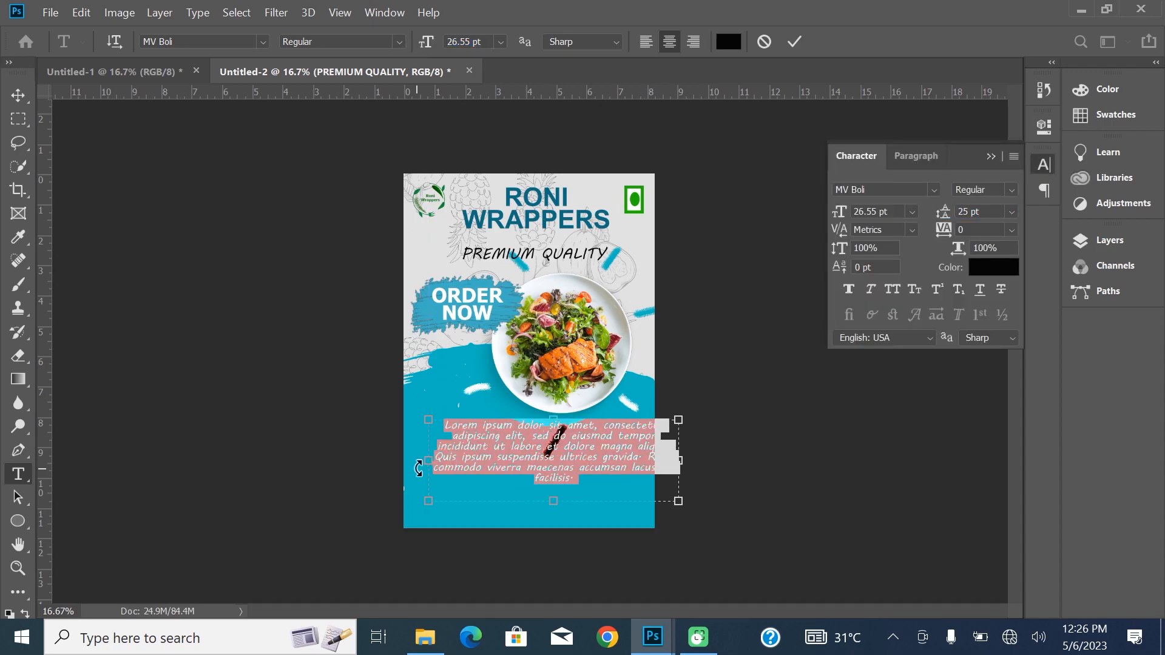
left_click(646, 43)
left_click_drag(678, 461, 645, 461)
left_click_drag(430, 41, 424, 40)
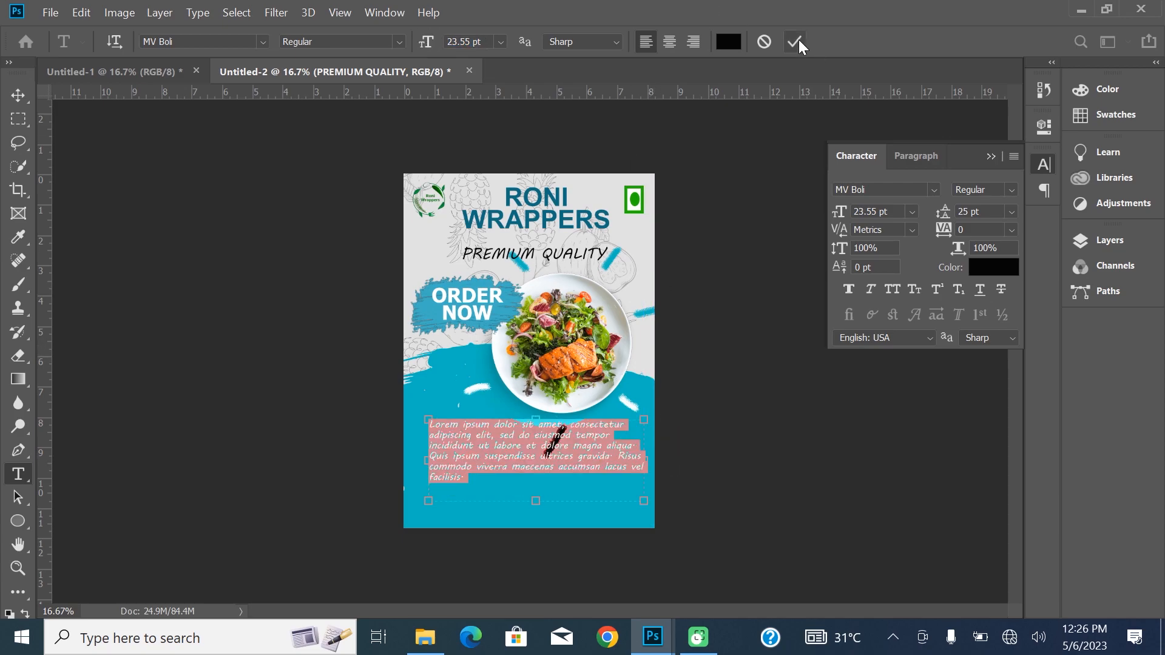
left_click(795, 42)
- Set the lorem ipsum paragraph's text colour to #e1e1e1
left_click(494, 467)
key("ctrl+a")
left_click(728, 41)
type("e1e1e1")
key("Return")
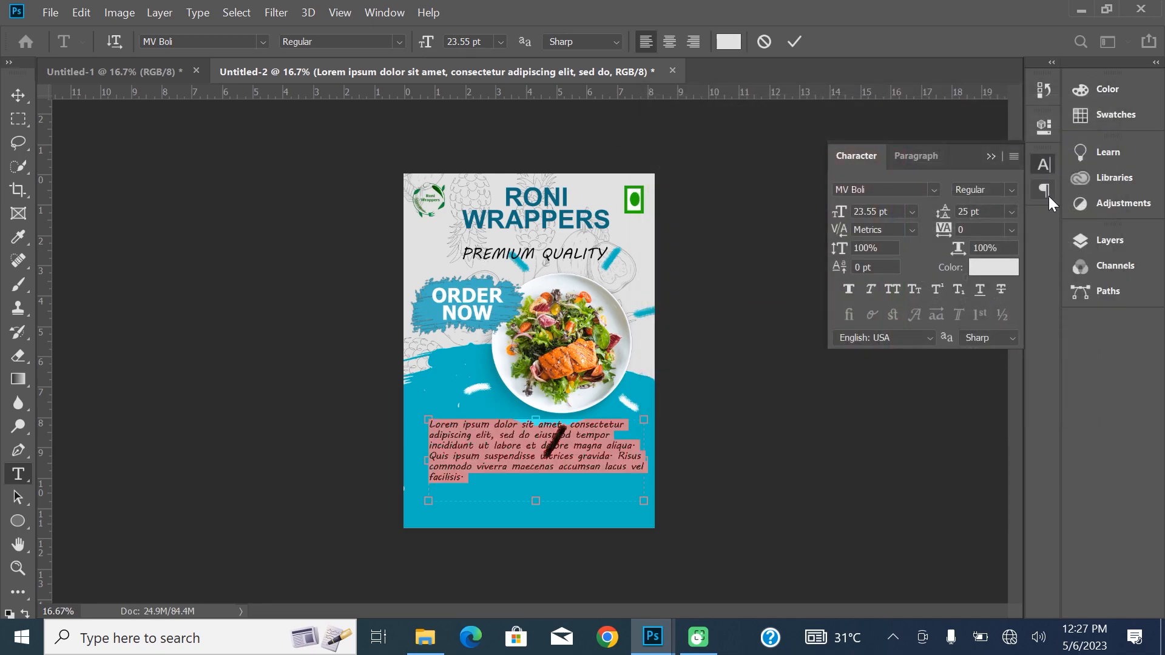
left_click(794, 41)
- Apply a drop shadow to the lorem ipsum paragraph and shift the paragraph slightly up and left
left_click(1110, 239)
double_click(1010, 343)
key("Return")
double_click(1009, 332)
left_click(484, 481)
left_click_drag(713, 141, 783, 107)
left_click(1153, 138)
left_click_drag(561, 440, 558, 438)
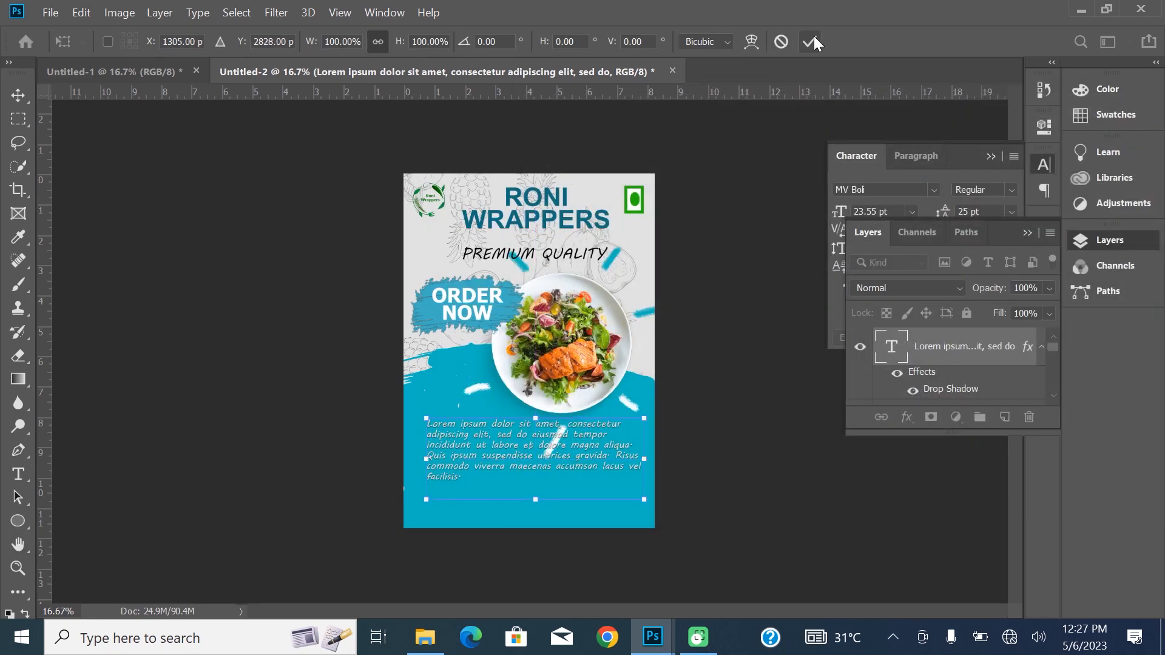
- Colour the lorem ipsum paragraph black and widen its text box toward both poster edges
double_click(890, 347)
left_click(728, 42)
left_click_drag(718, 195, 912, 416)
left_click(1061, 137)
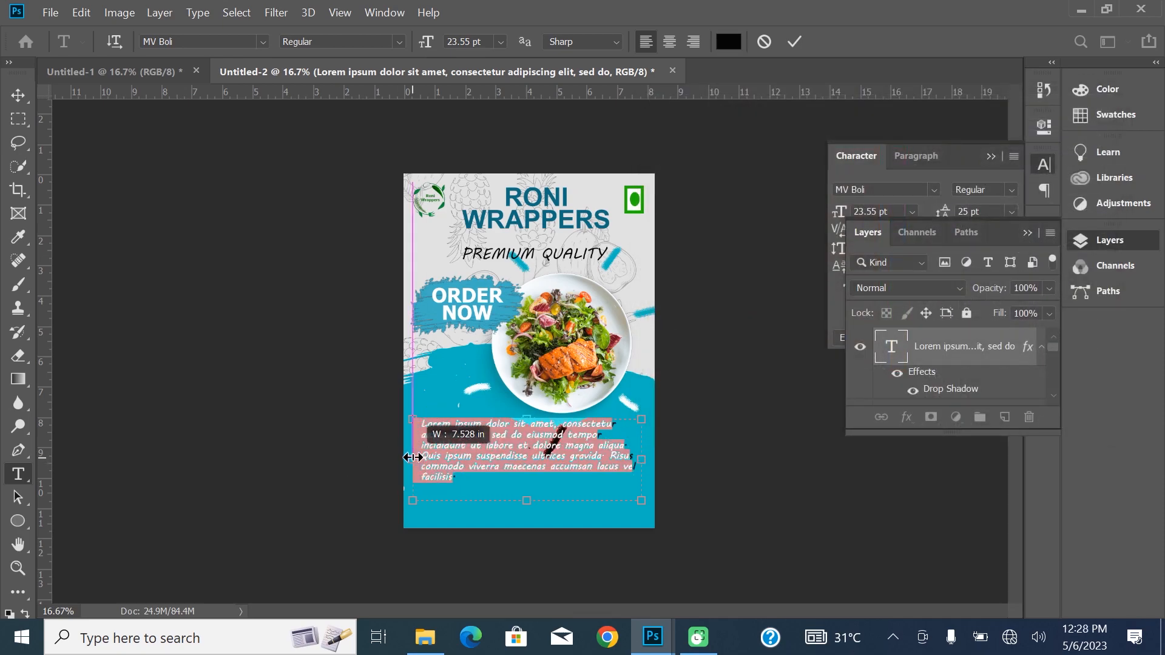
left_click(795, 42)
left_click(554, 443)
left_click_drag(643, 461, 645, 461)
left_click(795, 38)
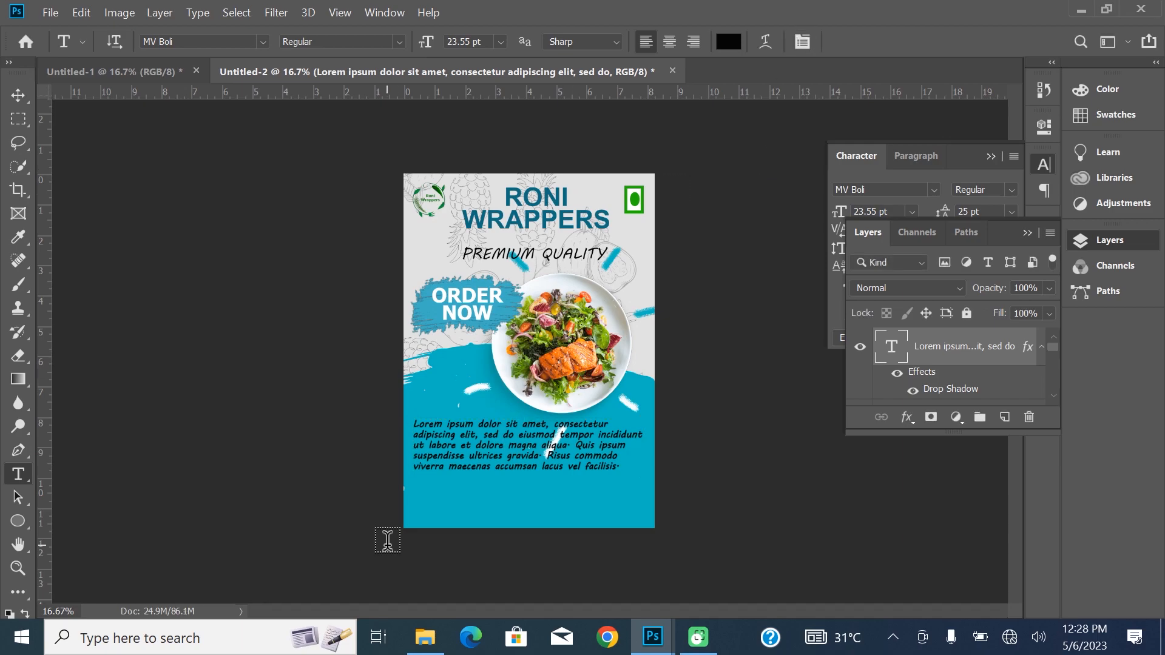
- Draw a white rectangle of about 2510 x 259 px across the poster's full width below the paragraph
right_click(14, 521)
left_click(59, 535)
right_click(28, 523)
left_click(97, 520)
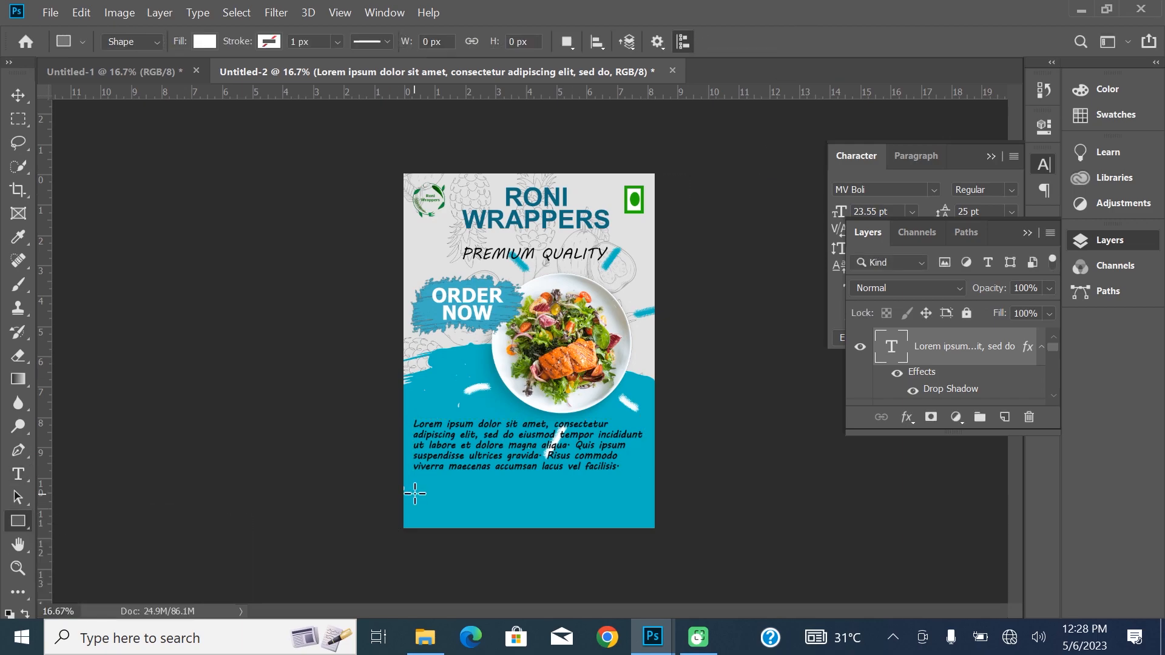
left_click_drag(402, 482, 656, 508)
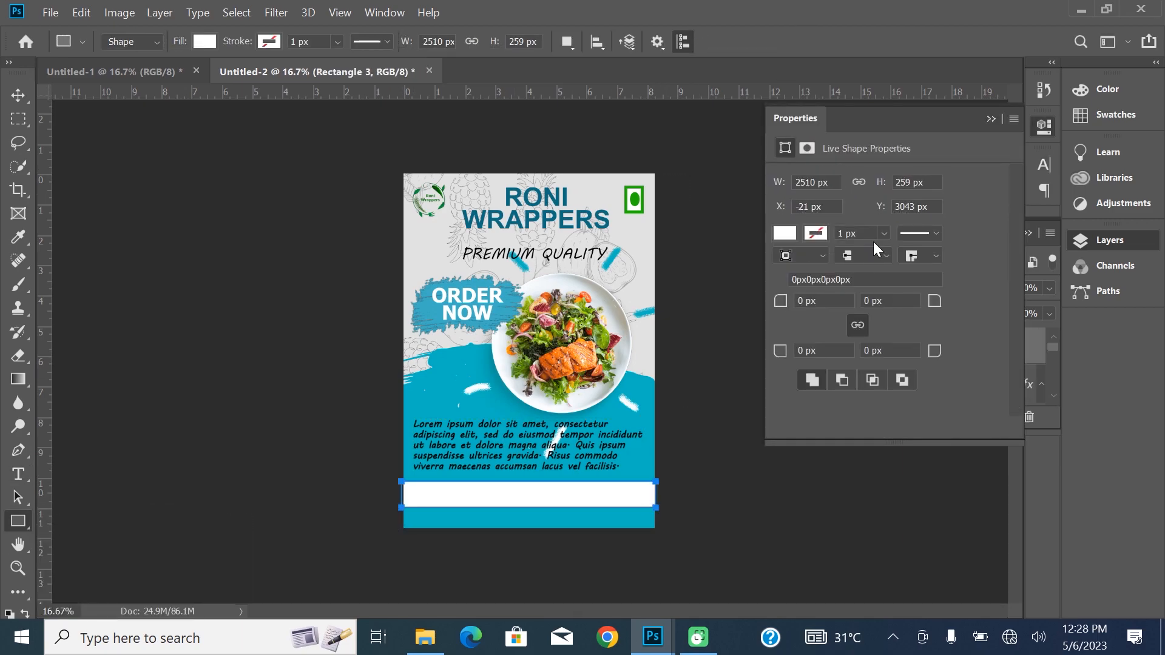
left_click(990, 119)
- Add a text box over the lower poster reading "DELIVERY HERE-" and colour it with the sampled poster blue
left_click(18, 474)
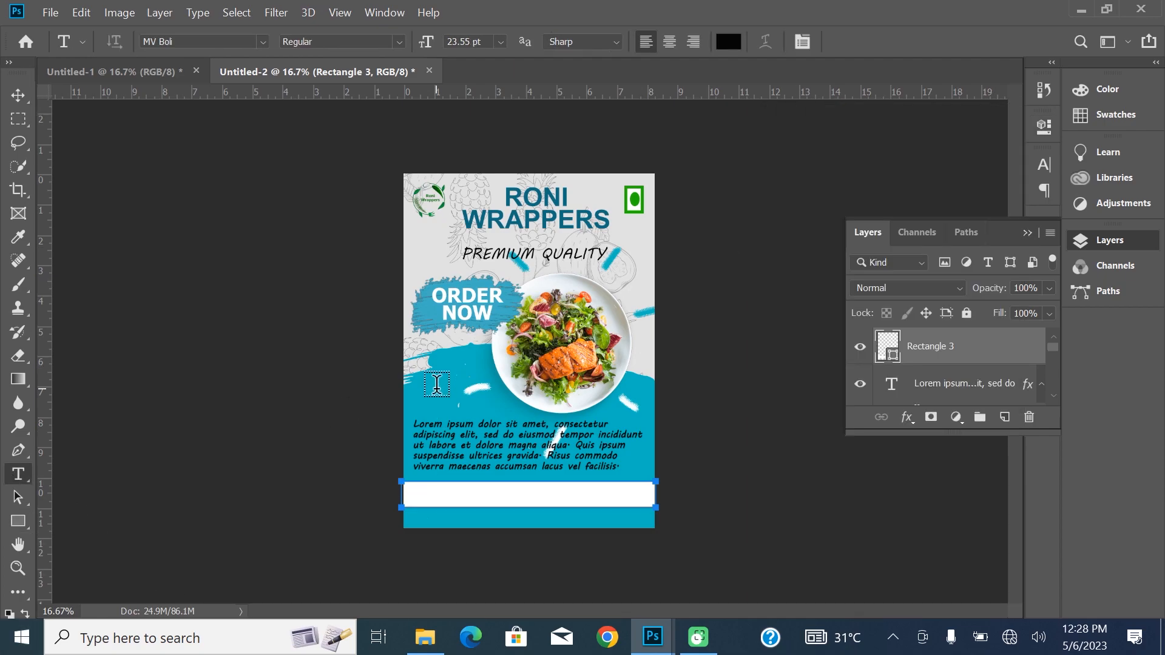
left_click_drag(714, 504, 714, 508)
type("dE")
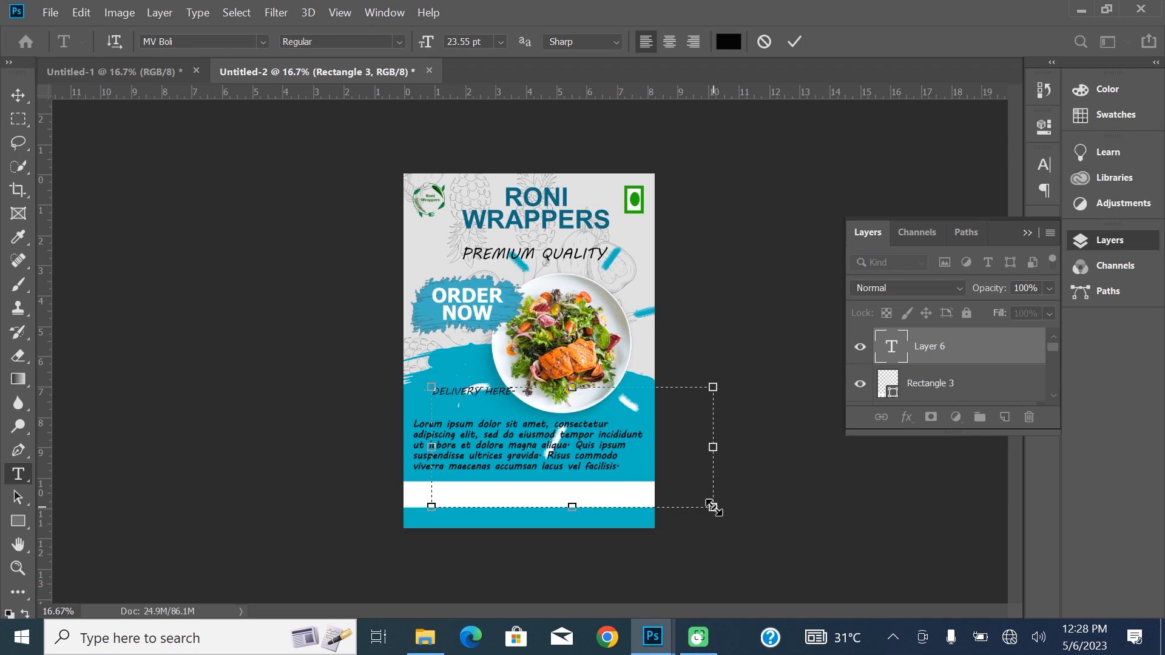
left_click(728, 41)
left_click(466, 370)
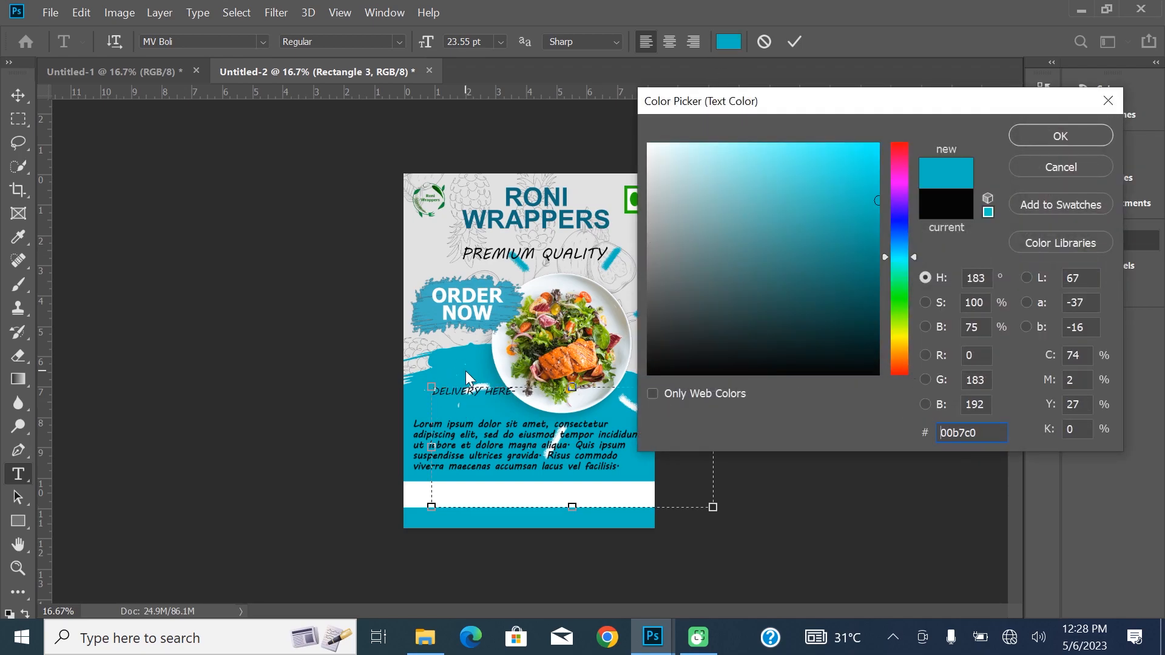
left_click(1043, 135)
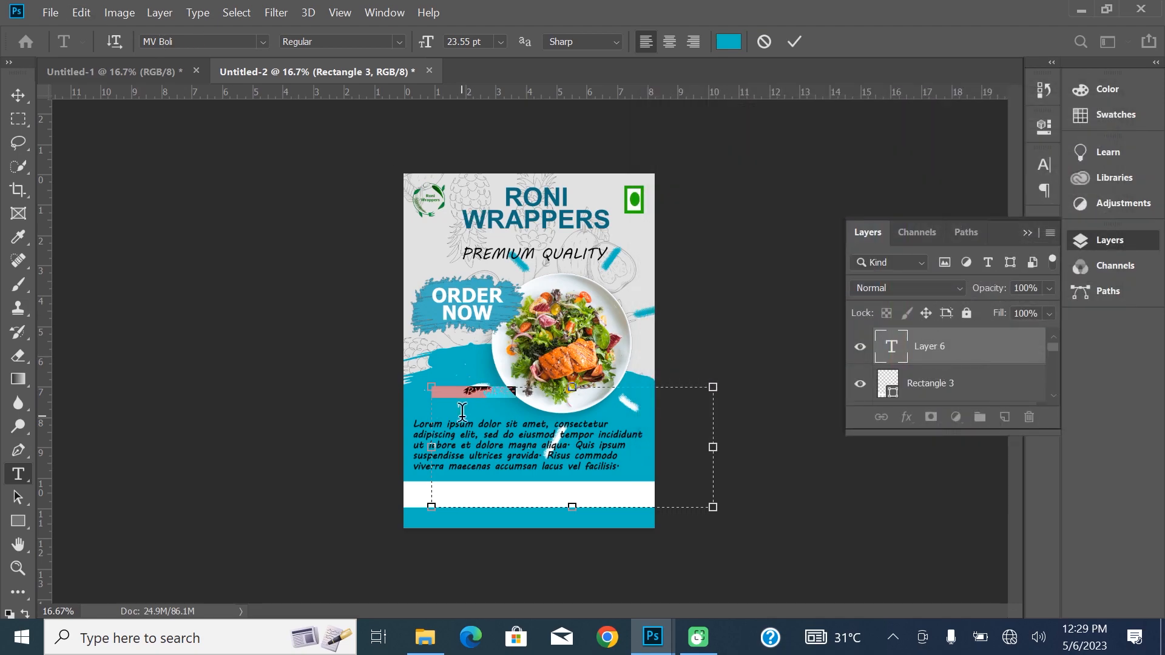
- Set the DELIVERY HERE- text to the Impact font
scroll(213, 39, "down", 6)
left_click(261, 42)
left_click_drag(487, 210, 480, 267)
left_click(353, 285)
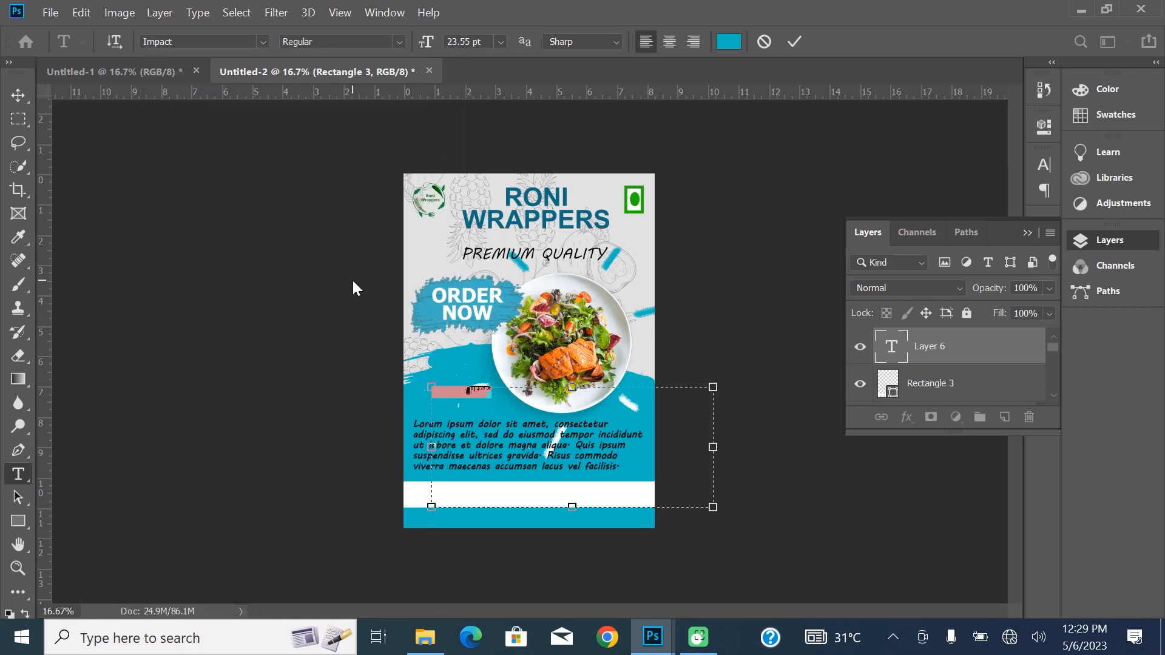
left_click(793, 42)
- Move the DELIVERY HERE- text onto the left end of the white band
key("ctrl+t")
left_click_drag(487, 395, 464, 503)
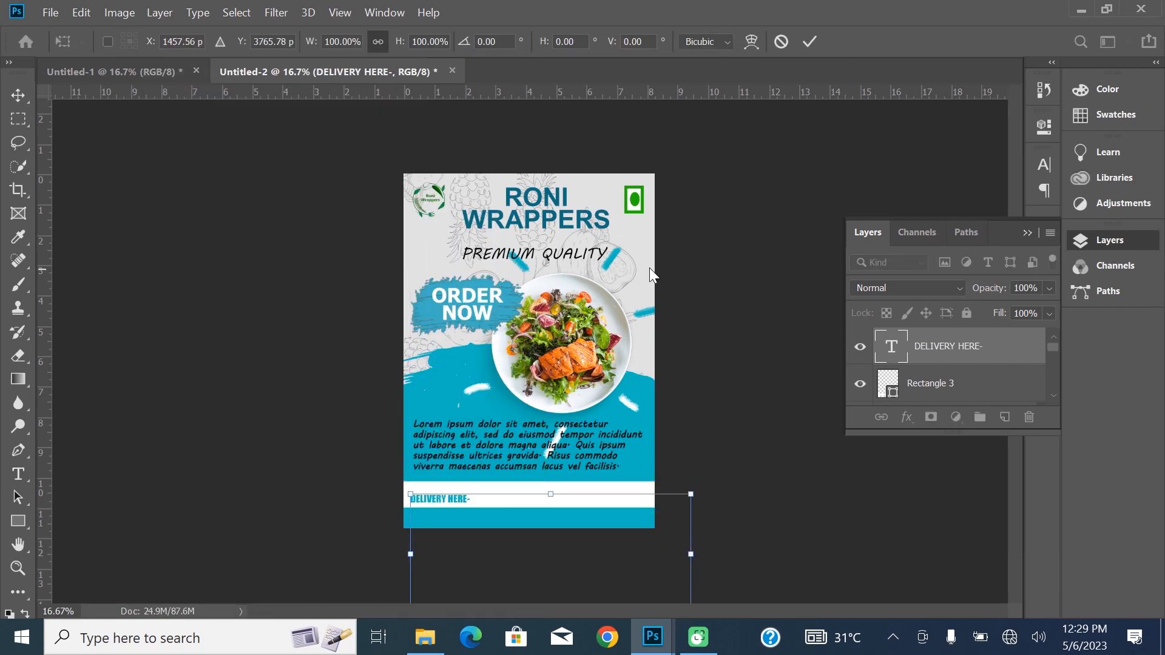
left_click(810, 41)
- Append the contact phone number after DELIVERY HERE- and set the whole line to 17.55 pt
left_click(497, 495)
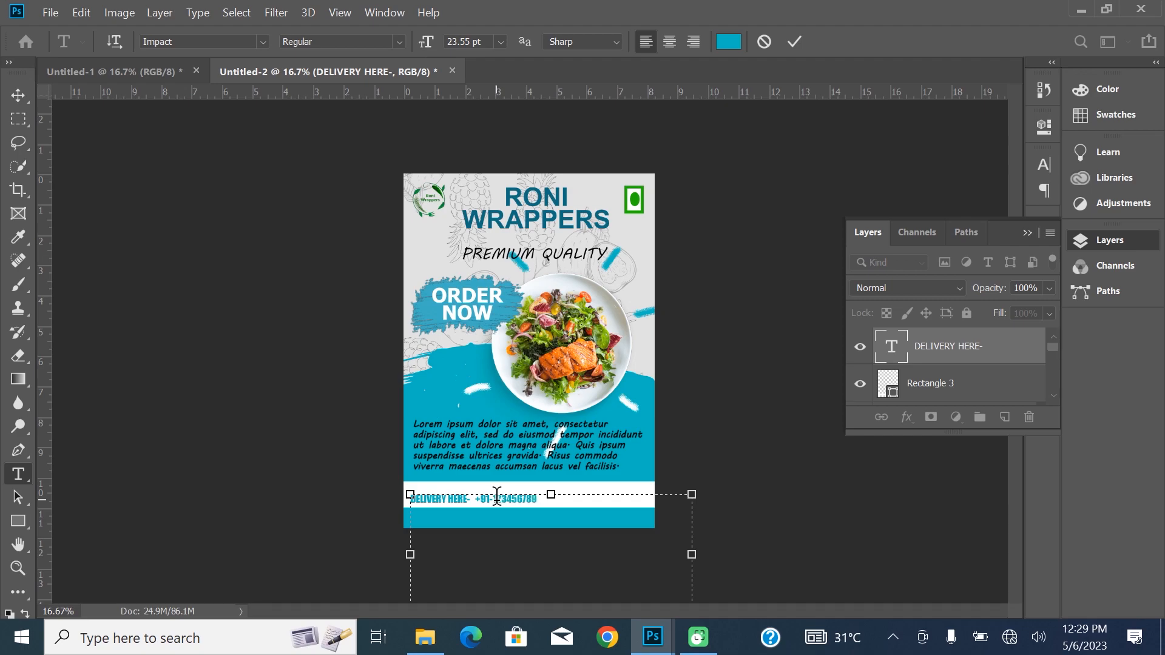
left_click(747, 220)
left_click(498, 504)
left_click_drag(508, 501, 411, 500)
left_click_drag(427, 41, 420, 43)
left_click(794, 41)
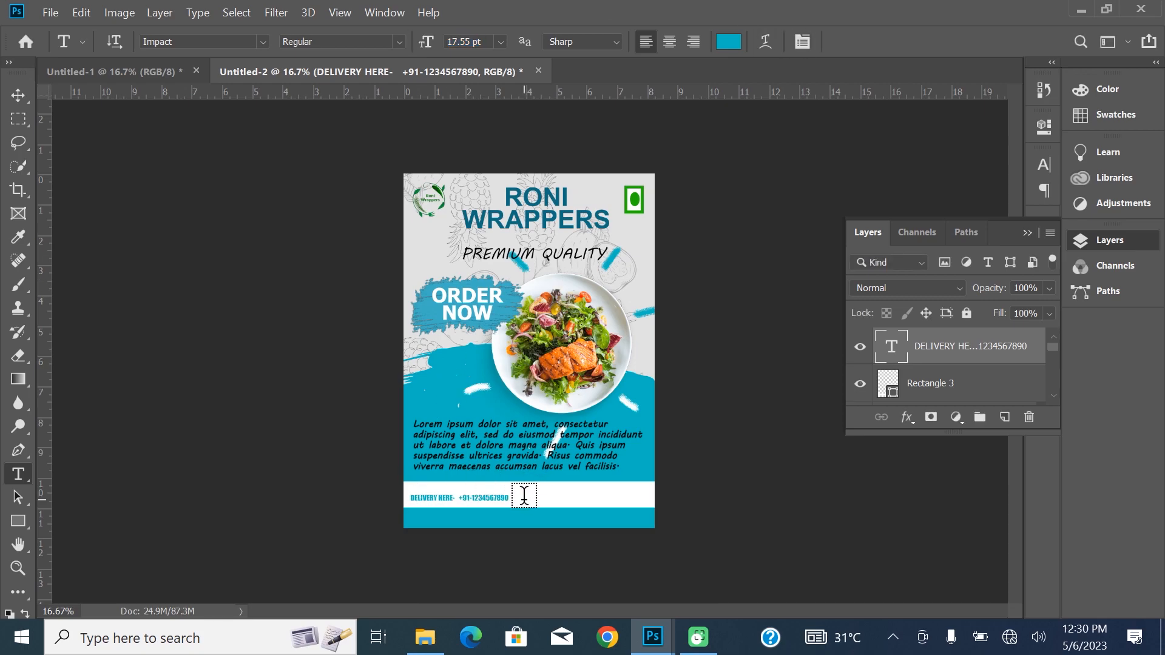
left_click(503, 500)
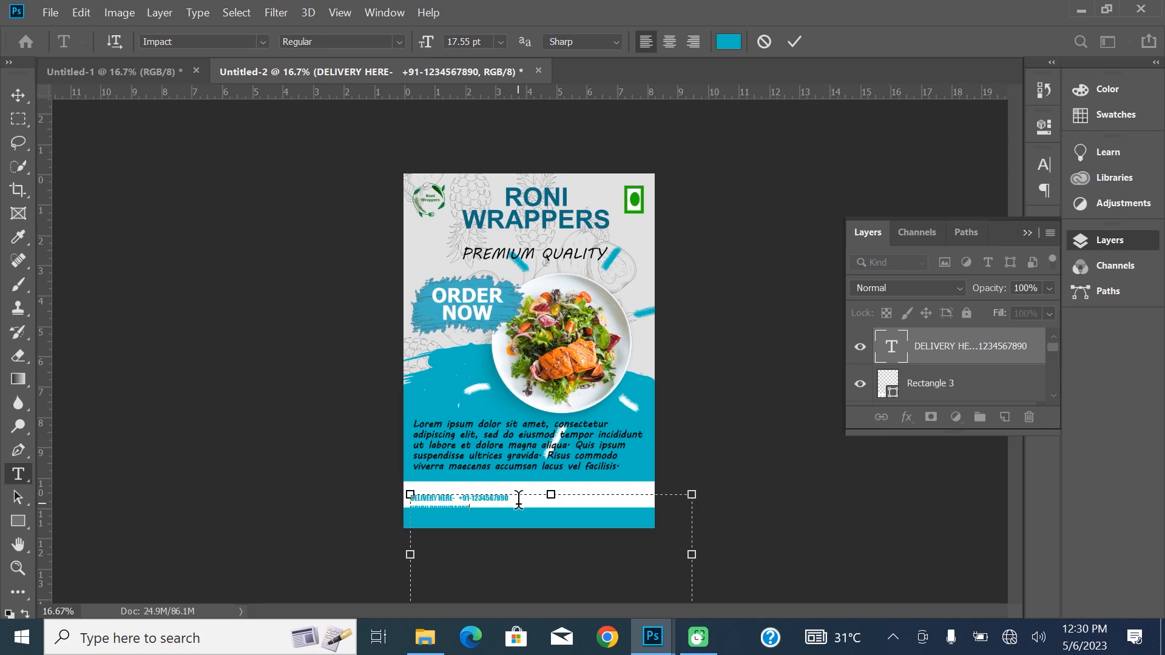
key("ctrl+Return")
key("ctrl+t")
left_click_drag(484, 505, 485, 502)
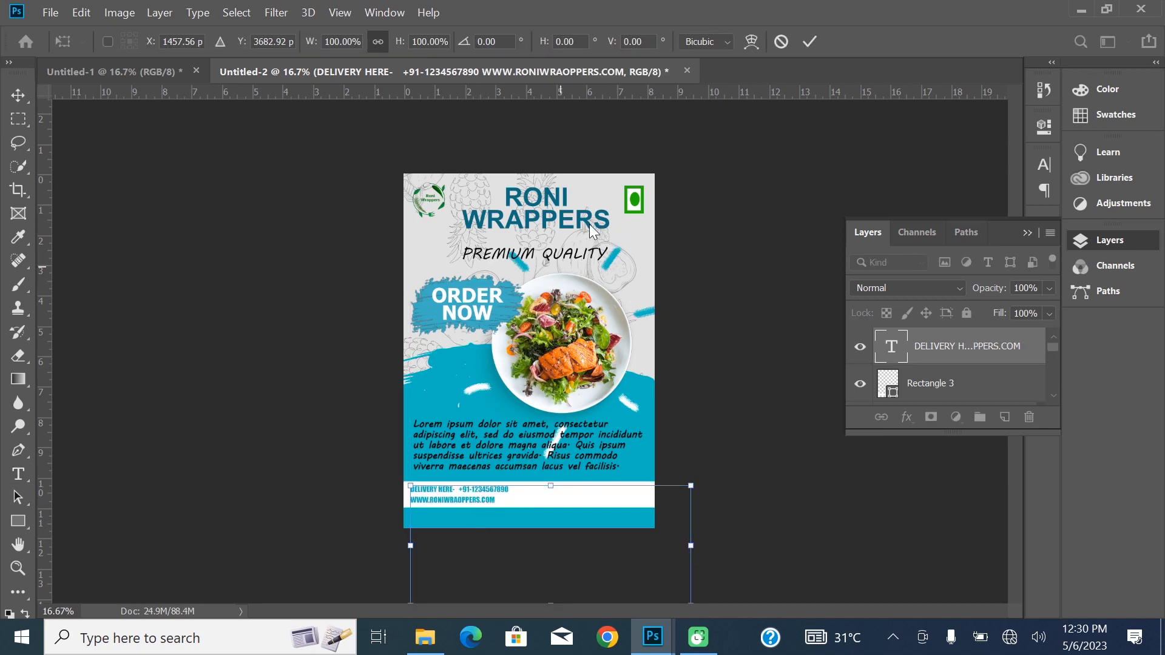
left_click(810, 43)
- Recolour both the delivery contact line and the website line dark teal
left_click(467, 494)
key("ctrl+a")
left_click(728, 41)
left_click(846, 298)
left_click(1066, 134)
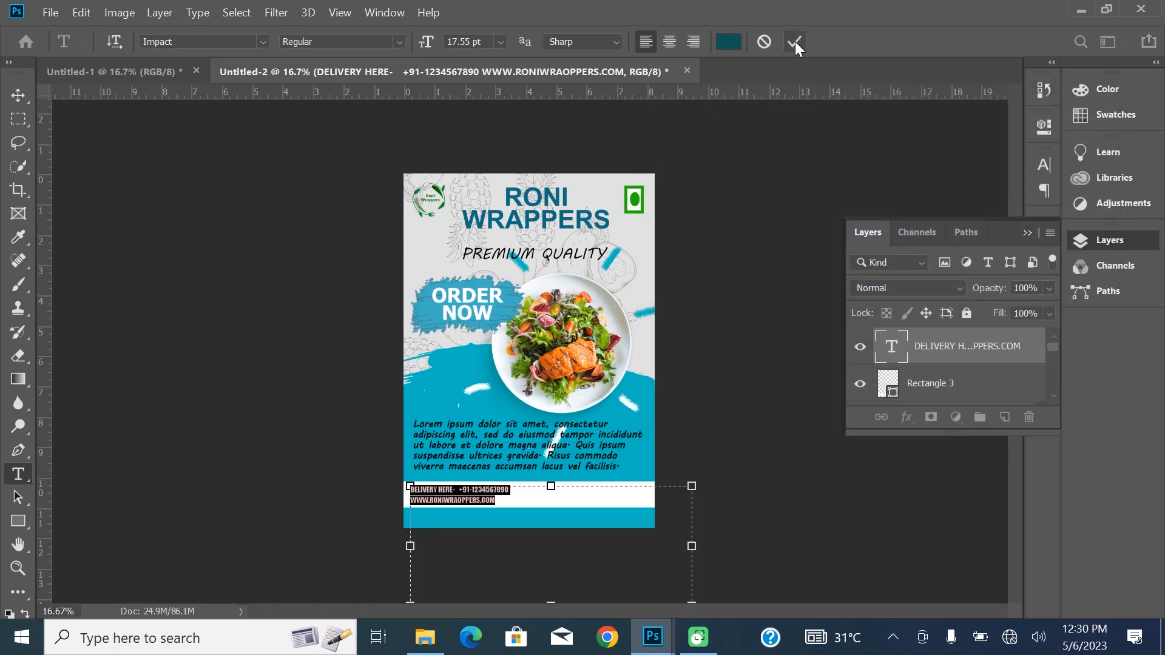
left_click(795, 42)
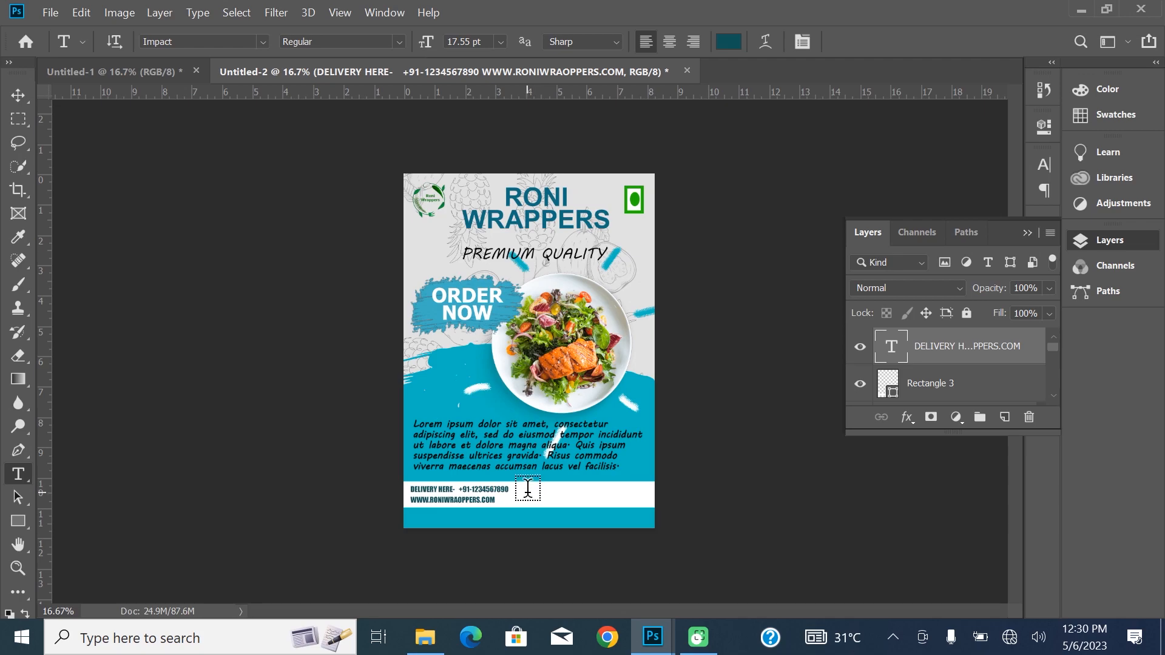
- Add a text box on the right half of the white band reading LIMITED OFFER, in Arial at 38.55 pt
left_click_drag(524, 486, 699, 557)
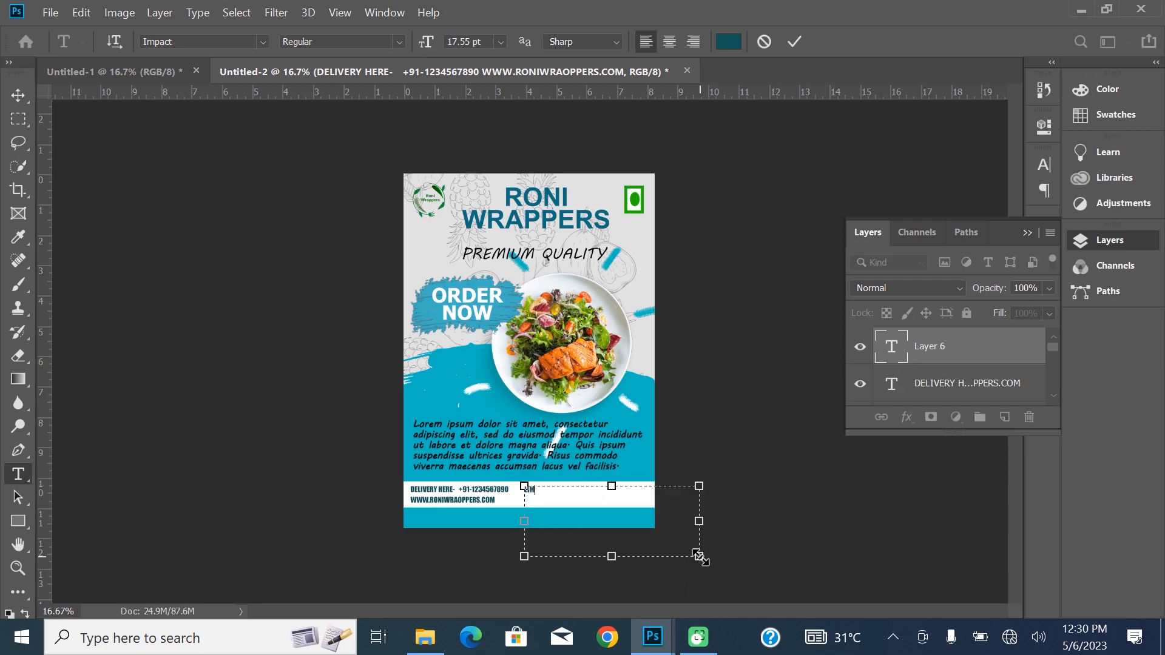
type("LIMITED OFFER")
key("ctrl+a")
type("Arial")
left_click_drag(427, 43, 454, 42)
left_click(794, 42)
- Move the LIMITED OFFER text slightly left and down so it sits inside the white band beside the contact lines
key("ctrl+t")
left_click_drag(579, 494, 574, 496)
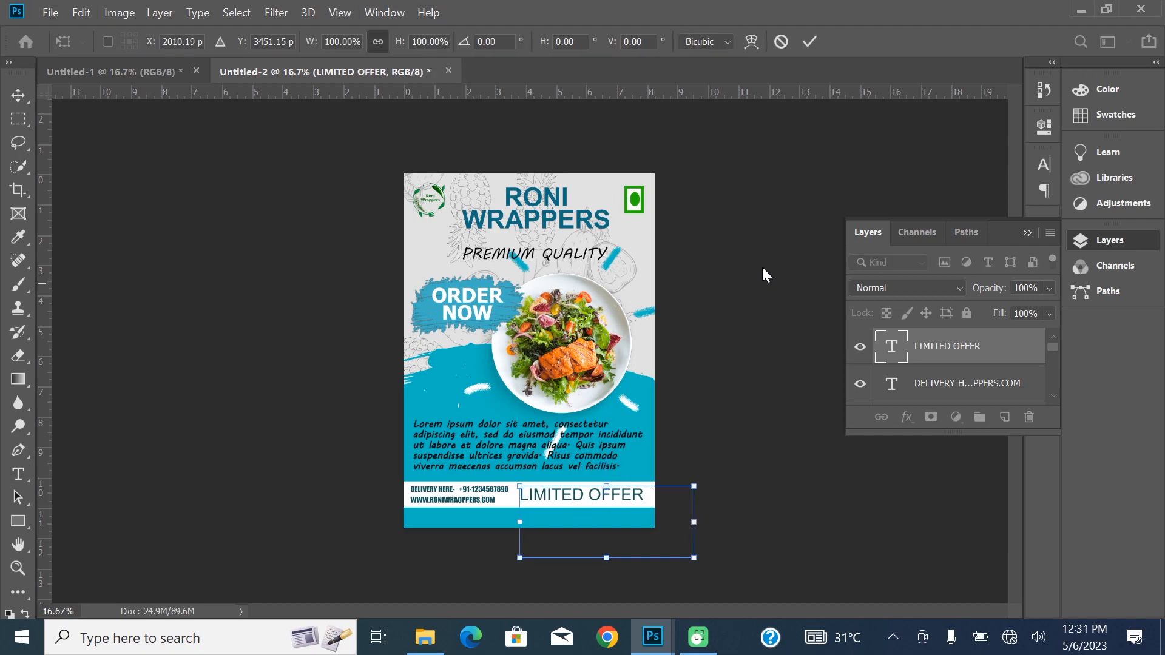
key("Return")
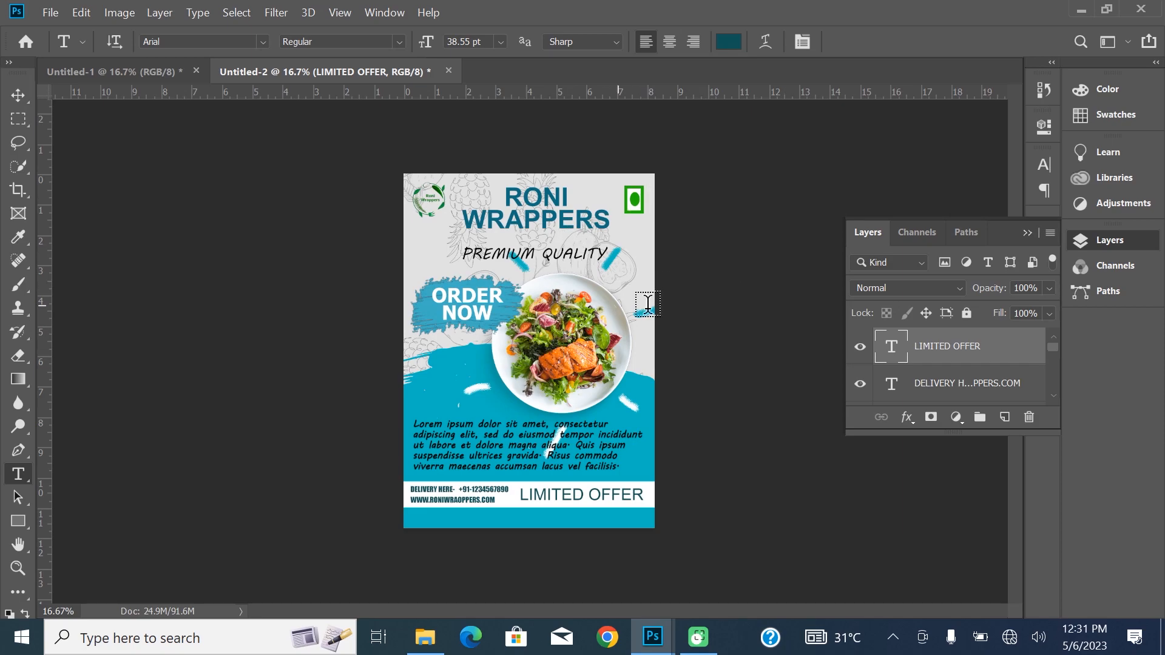
key("ctrl+plus")
key("ctrl+minus")
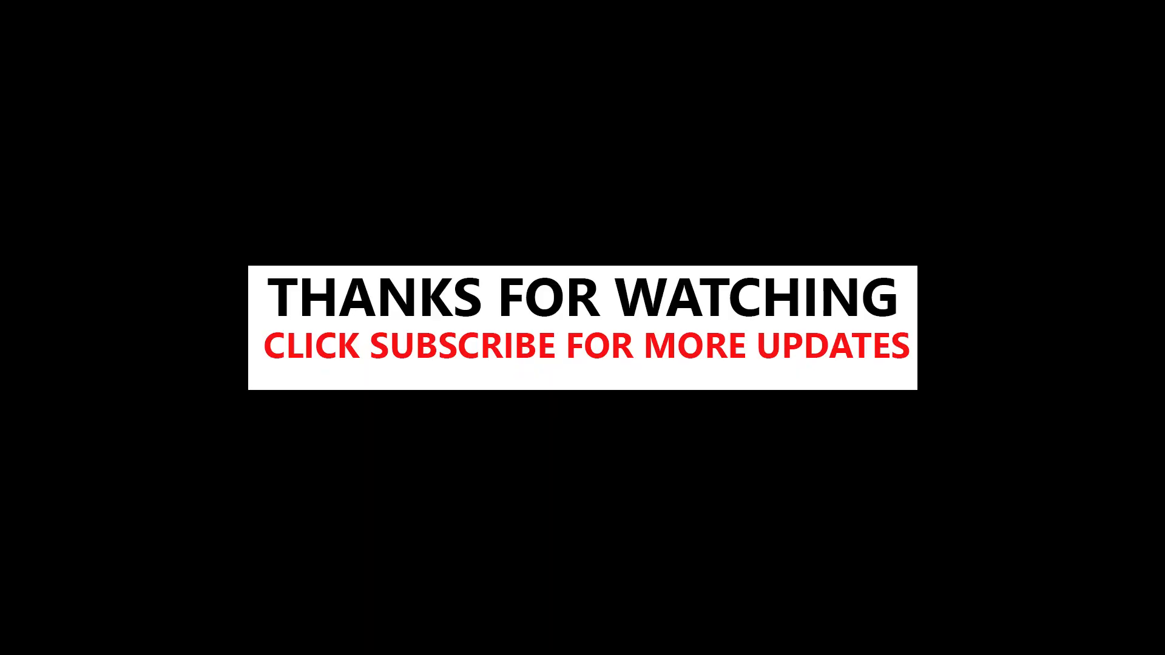